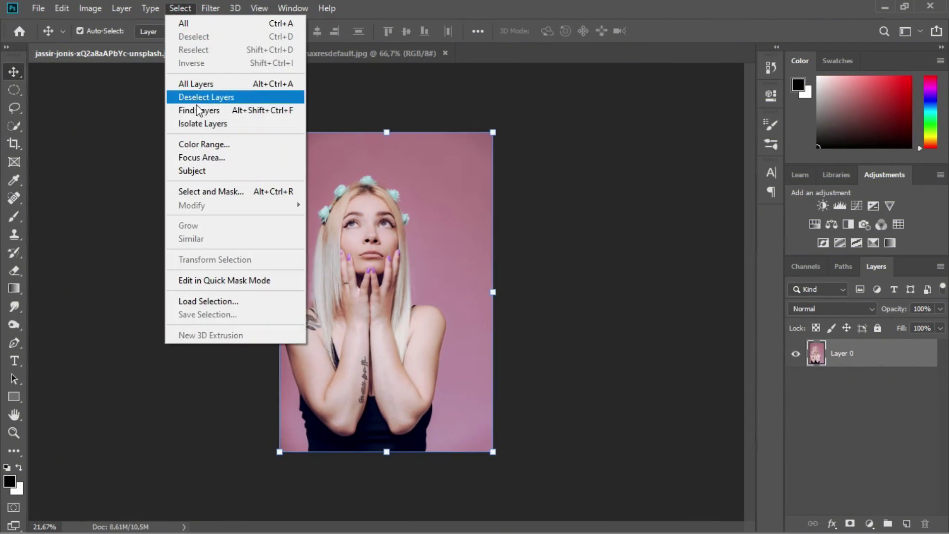
Step: Select the woman automatically with Select Subject
click(203, 168)
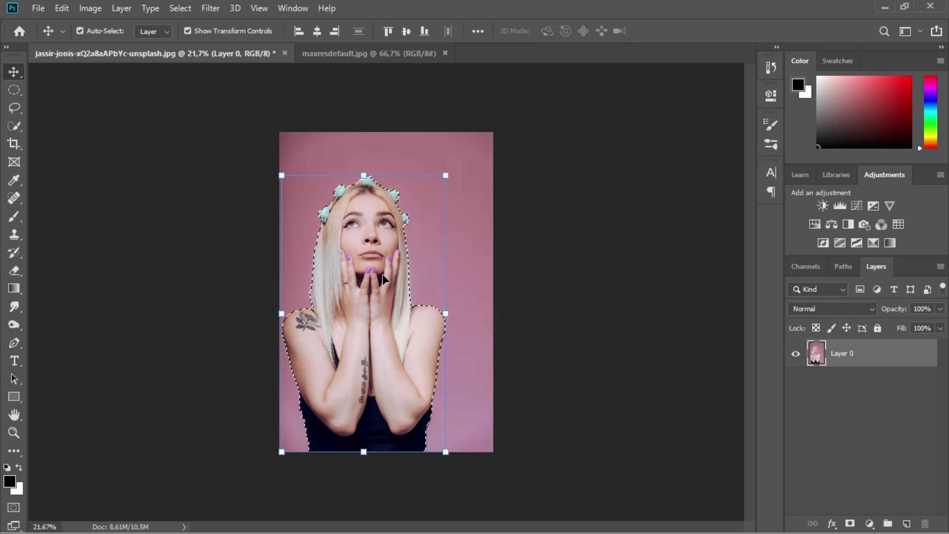
scroll(296, 284, up, 3)
scroll(283, 281, up, 2)
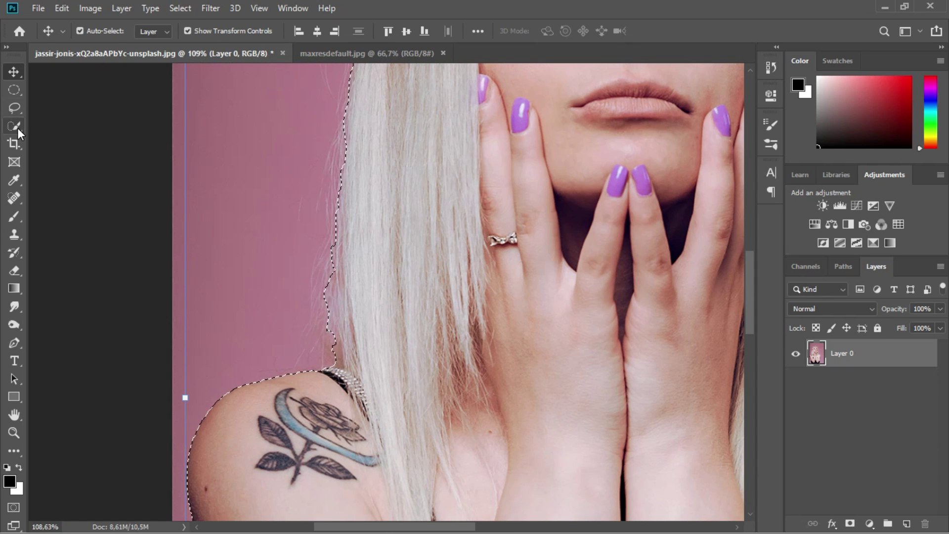
Step: Add the missed hair edges to the selection with the Lasso tool
click(14, 126)
click(15, 108)
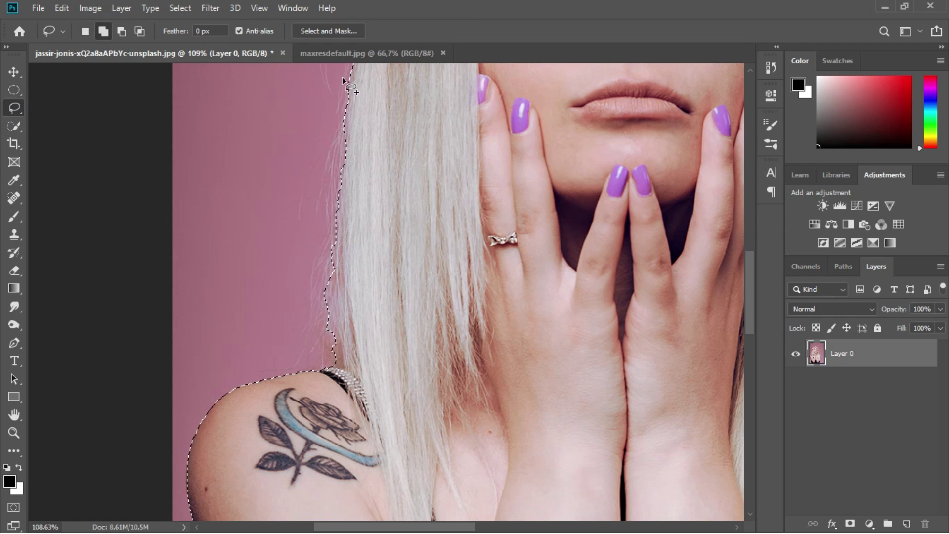
drag(352, 69, 349, 104)
drag(341, 357, 341, 368)
scroll(388, 279, down, 4)
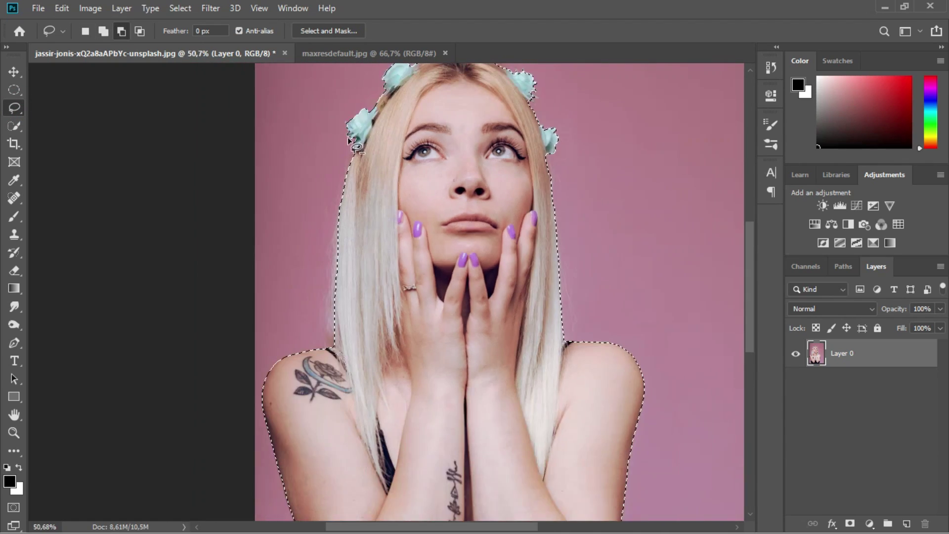
scroll(341, 182, up, 2)
scroll(501, 265, up, 2)
scroll(506, 289, up, 2)
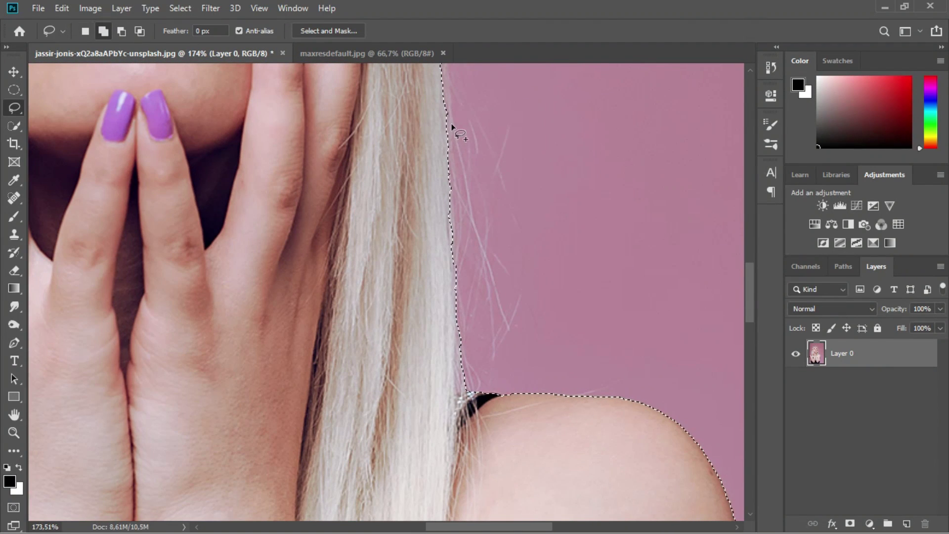
Step: Subtract the pink background gaps beside her hair from the selection
key(alt)
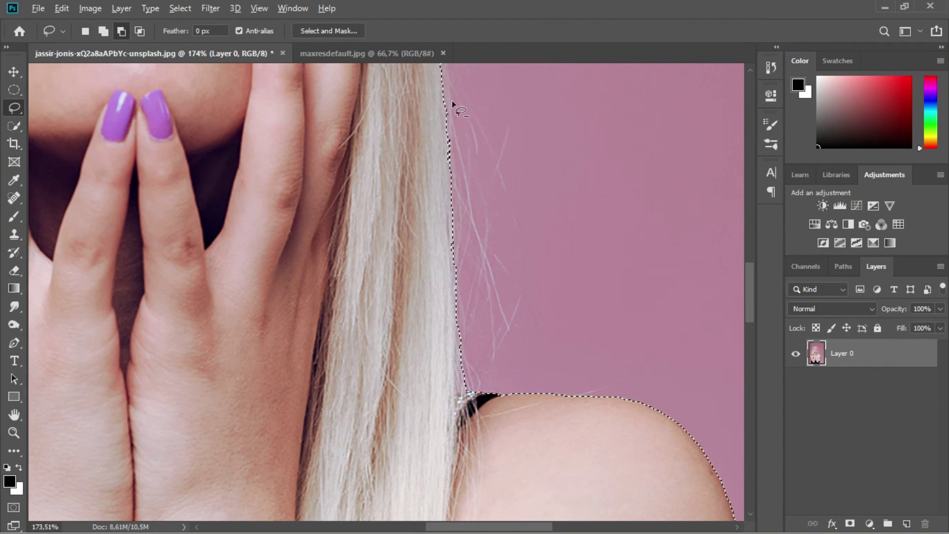
drag(470, 399, 466, 395)
scroll(478, 188, down, 2)
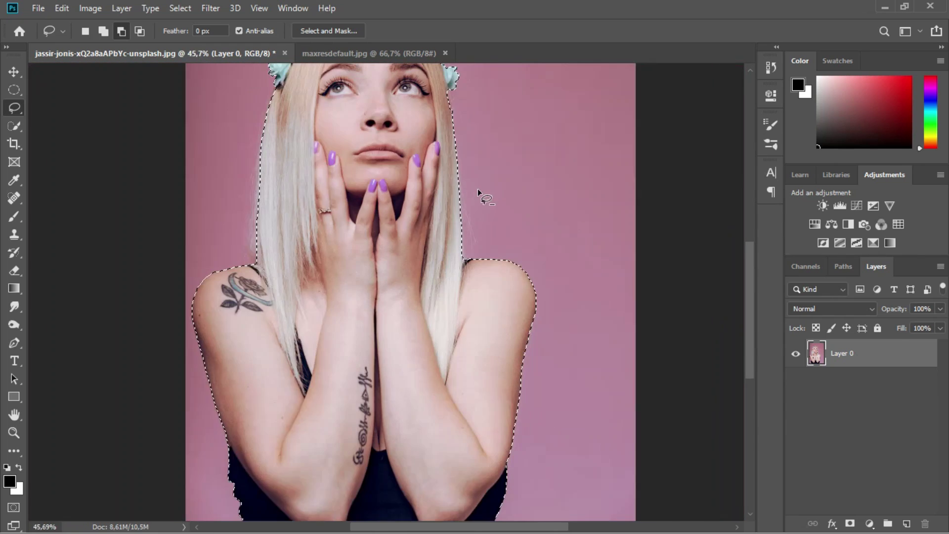
scroll(477, 188, down, 1)
scroll(473, 304, up, 1)
scroll(472, 304, down, 2)
Step: Refine the selection with Radius 4 px and Smooth 13, output to New Layer with Layer Mask
right_click(368, 266)
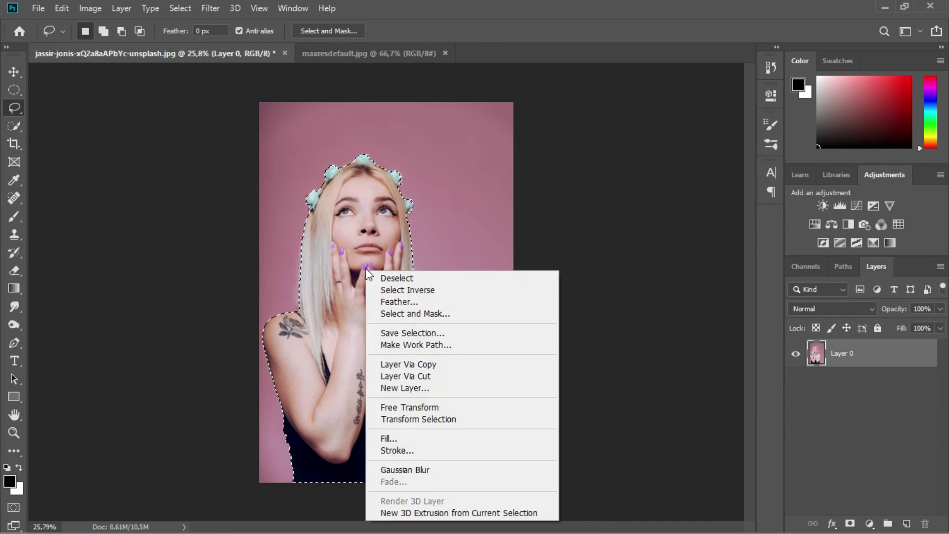
click(434, 311)
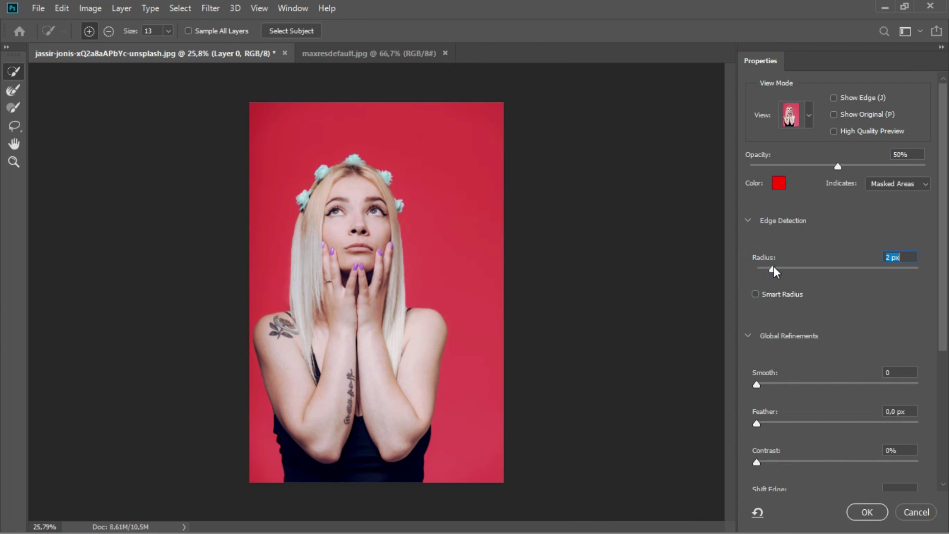
drag(756, 384, 770, 384)
scroll(802, 445, down, 1)
drag(768, 352, 778, 352)
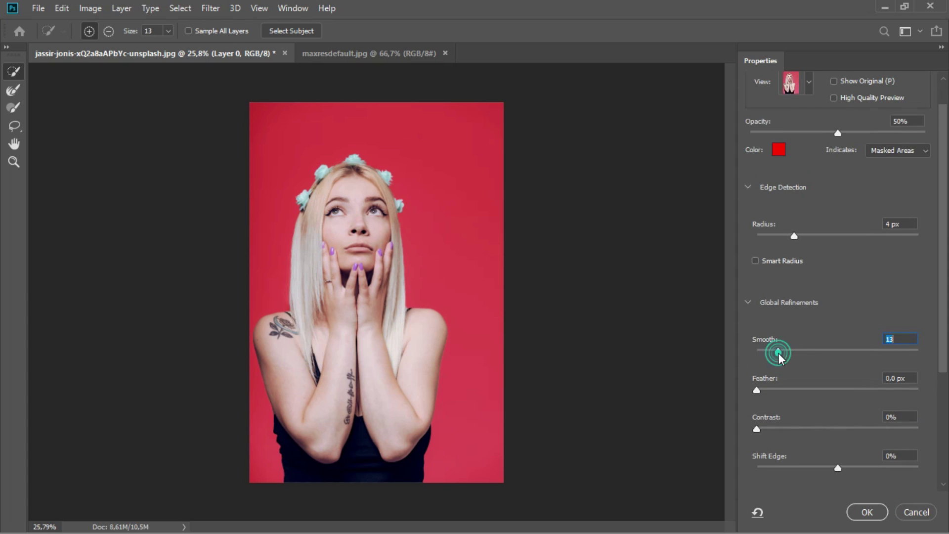
scroll(944, 339, down, 5)
click(864, 451)
click(842, 492)
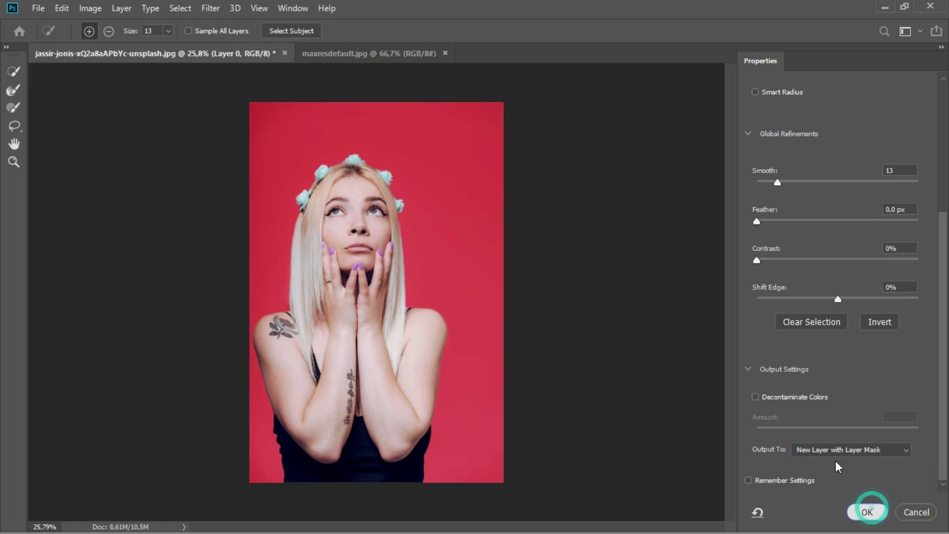
click(866, 511)
Step: Add a black Solid Color fill layer above the original photo, beneath the cut-out
key(ctrl+1)
key(ctrl+0)
click(858, 381)
click(868, 524)
click(869, 274)
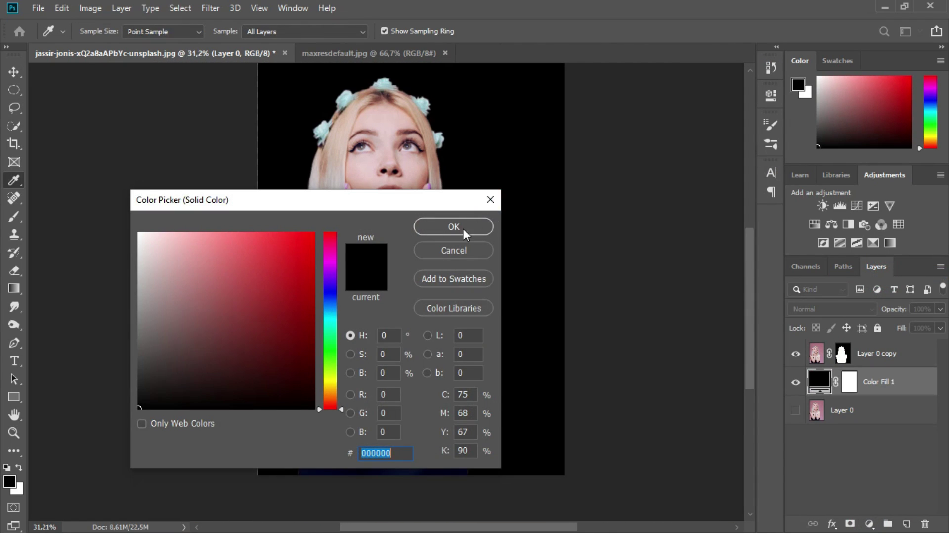
click(453, 227)
click(841, 352)
key(l)
scroll(413, 449, up, 3)
Step: Set the Brush tool to a Hard Round tip at size 70
scroll(413, 449, down, 1)
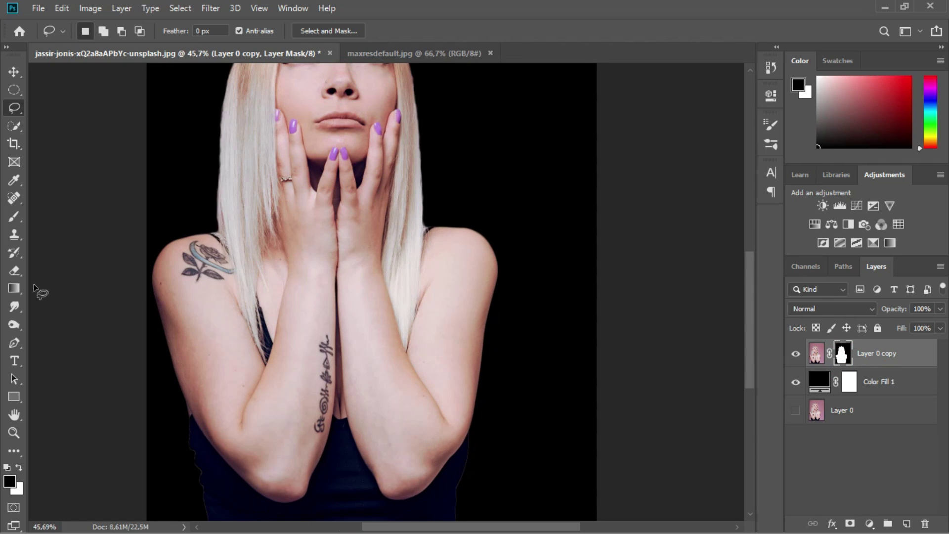
click(14, 216)
scroll(318, 212, down, 5)
click(101, 33)
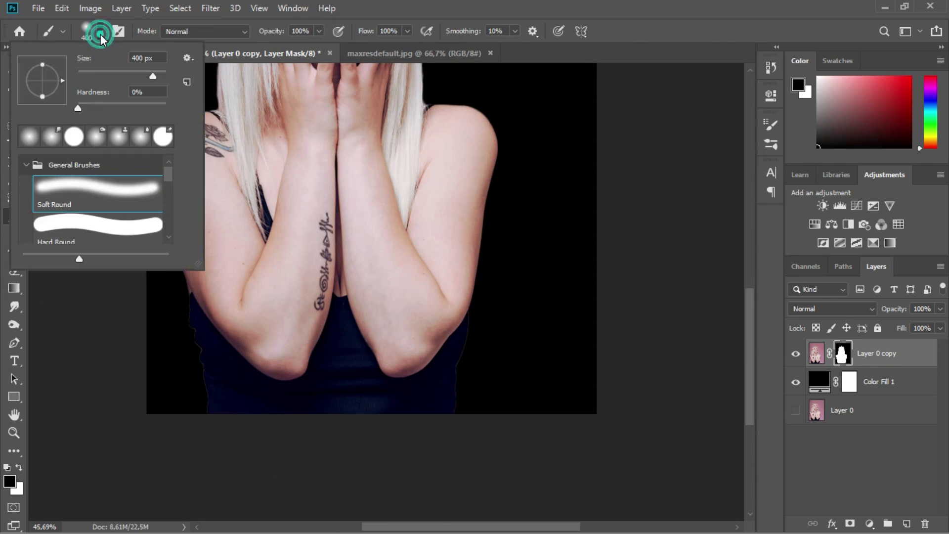
click(73, 224)
scroll(455, 413, up, 3)
scroll(455, 413, up, 3)
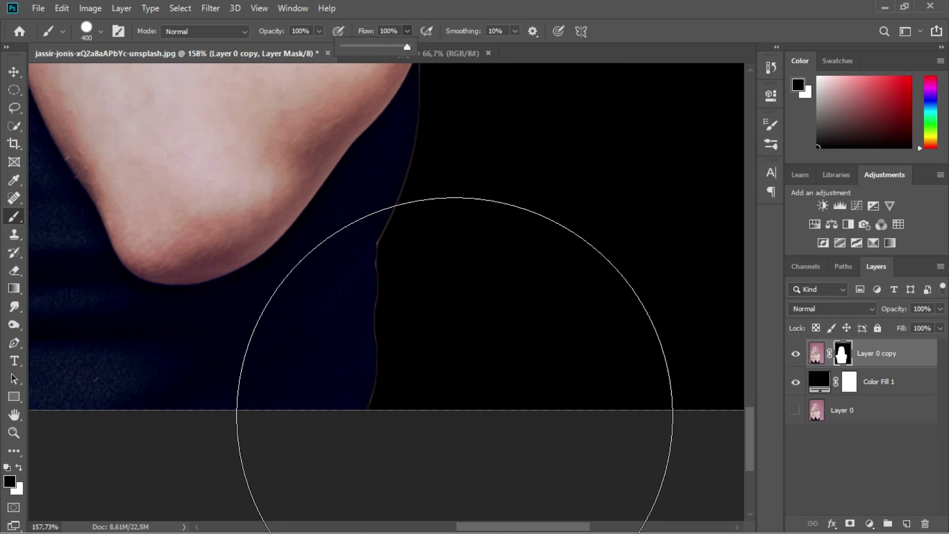
key(bracketleft)
key(bracketleft)
key(bracketleft)
Step: Paint black on the mask along the shirt and arm edges to remove the fringe
scroll(382, 401, up, 2)
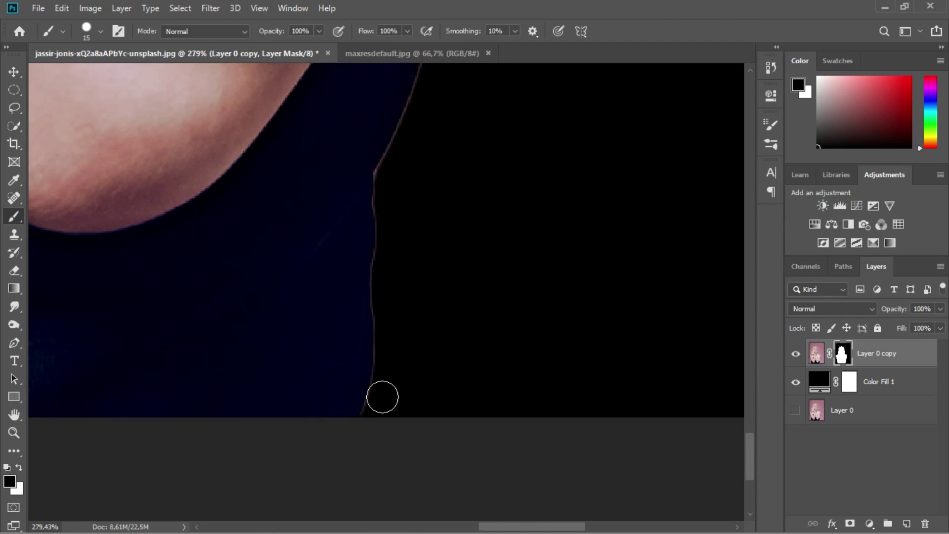
scroll(381, 395, up, 2)
click(386, 285)
scroll(371, 434, up, 2)
scroll(368, 296, up, 2)
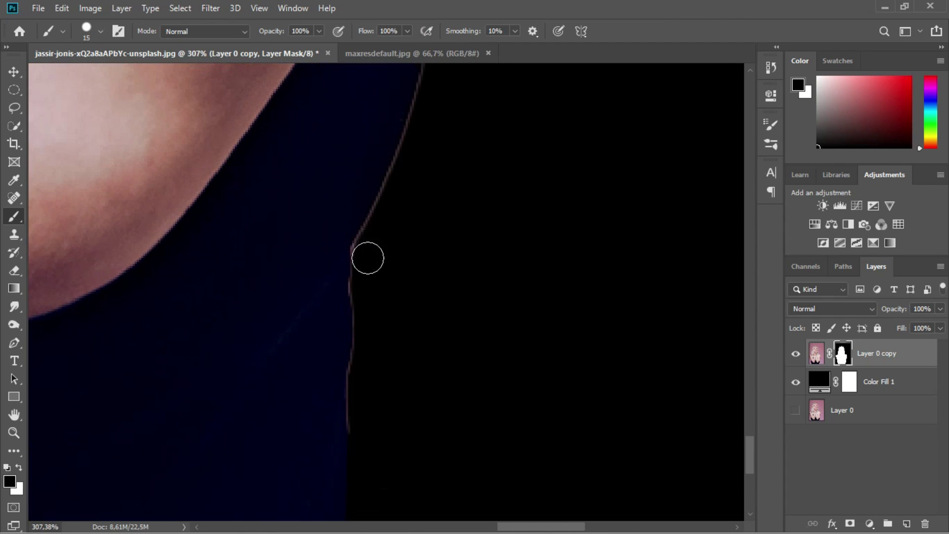
scroll(496, 409, down, 1)
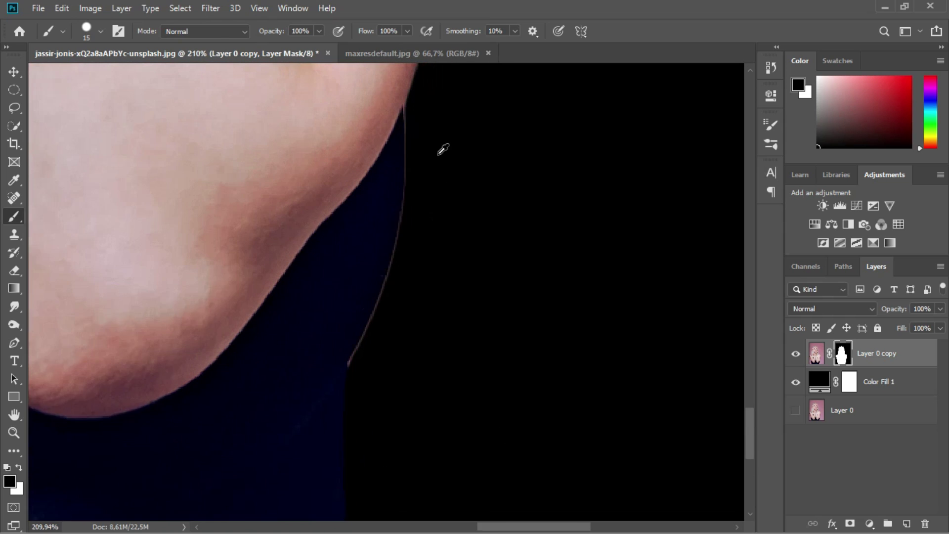
scroll(425, 129, up, 2)
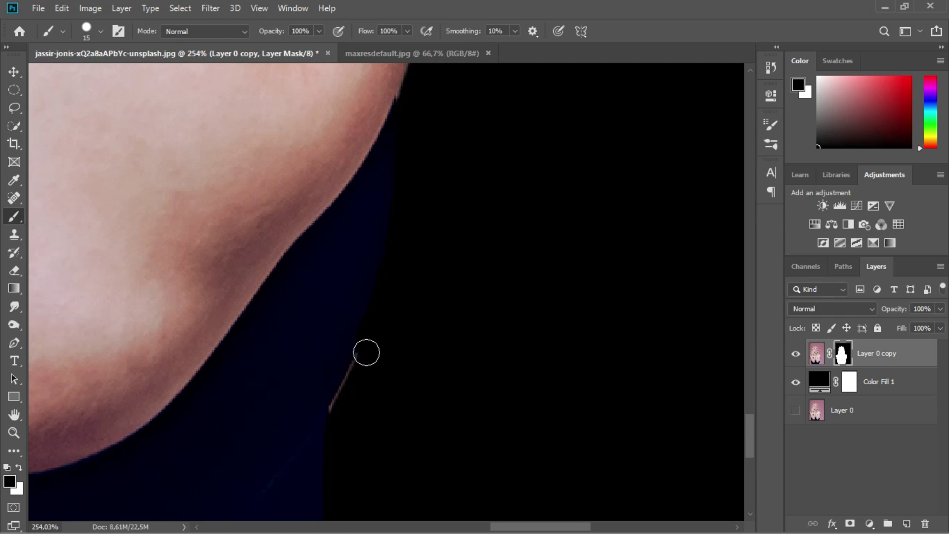
scroll(551, 282, down, 2)
scroll(588, 277, down, 2)
scroll(629, 276, up, 2)
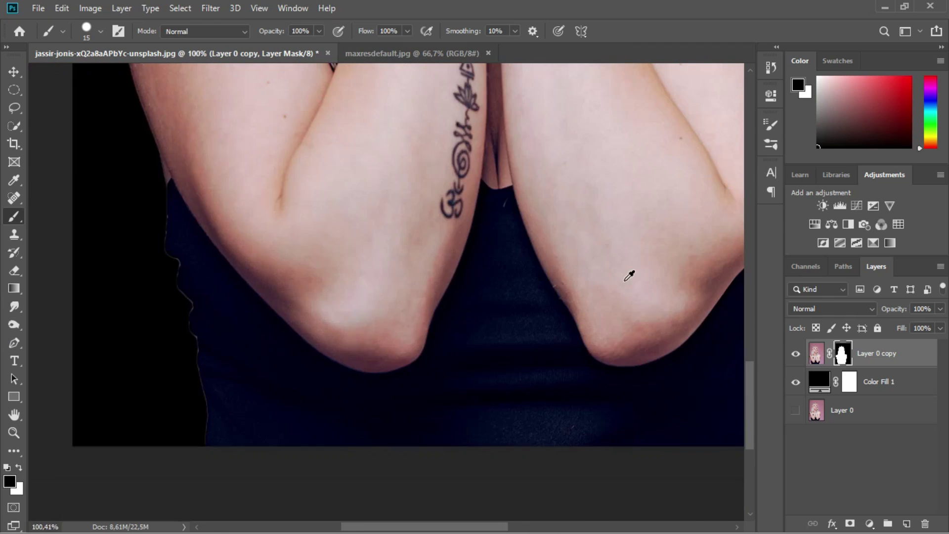
scroll(442, 301, up, 3)
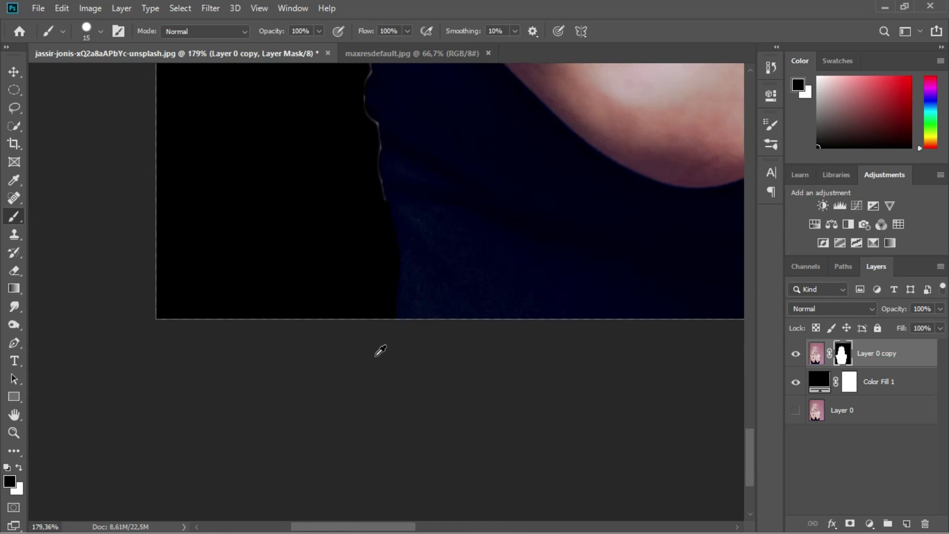
scroll(381, 254, up, 2)
scroll(362, 214, up, 1)
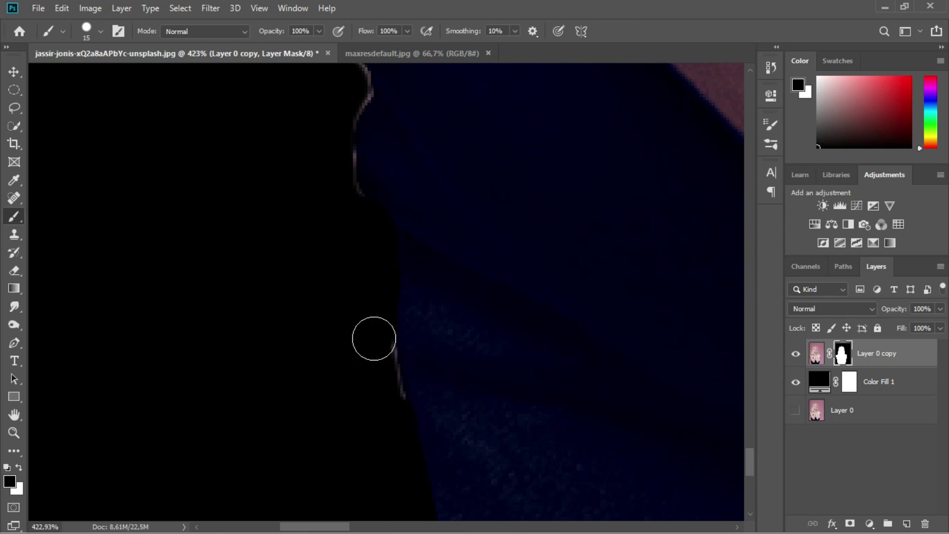
scroll(394, 380, up, 1)
scroll(349, 272, down, 1)
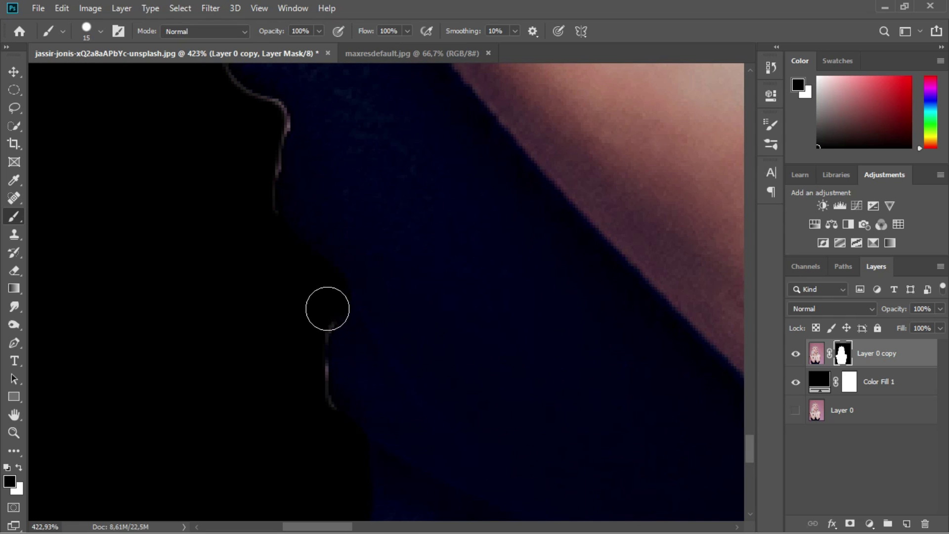
scroll(336, 280, down, 1)
scroll(329, 250, up, 1)
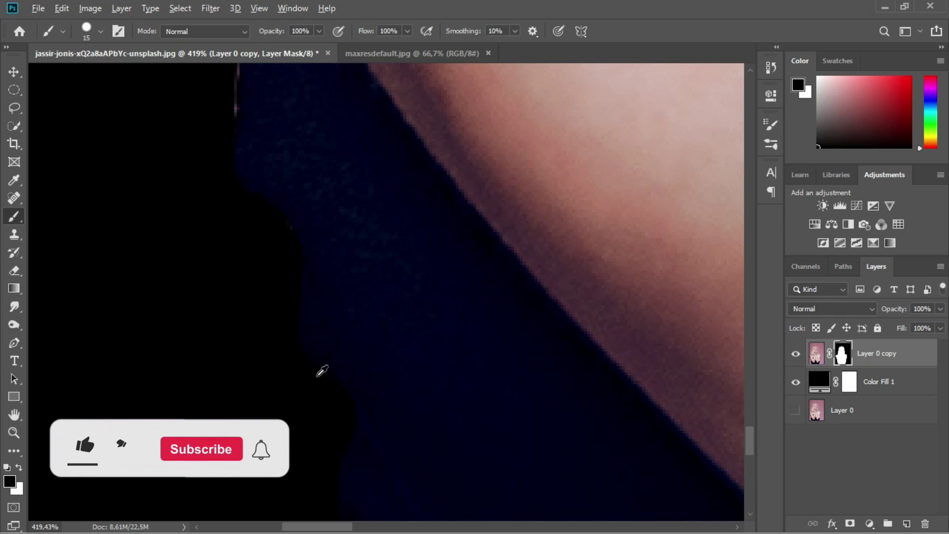
scroll(262, 191, down, 4)
scroll(263, 317, down, 2)
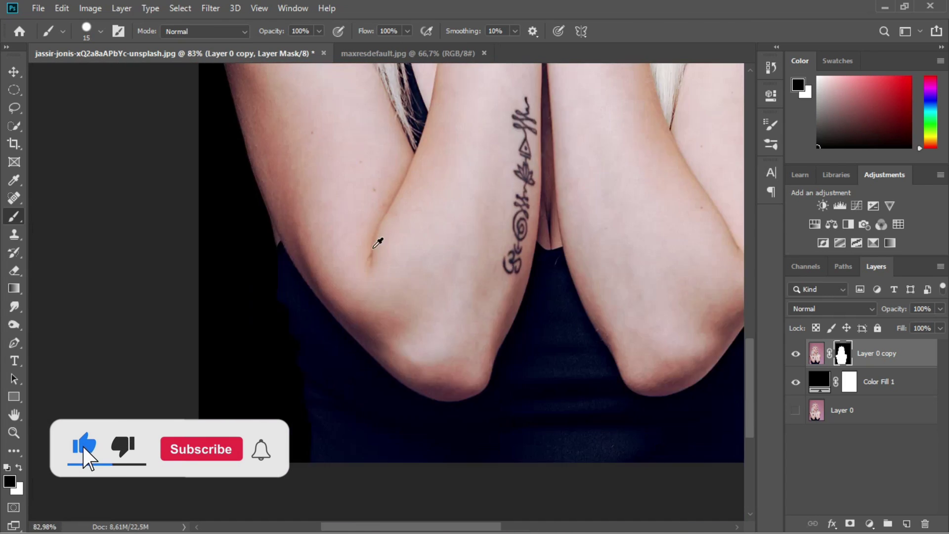
scroll(377, 239, down, 3)
scroll(282, 222, up, 5)
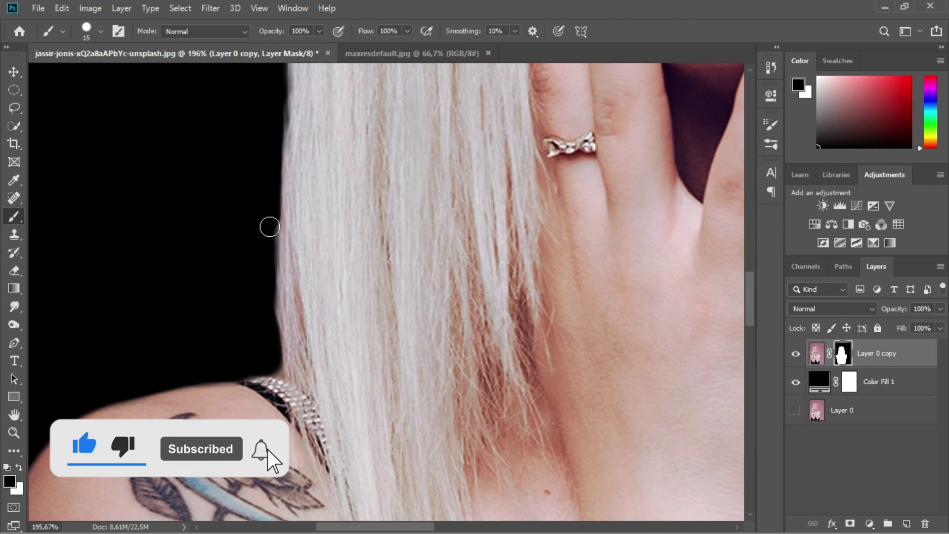
scroll(243, 332, down, 5)
scroll(244, 332, down, 2)
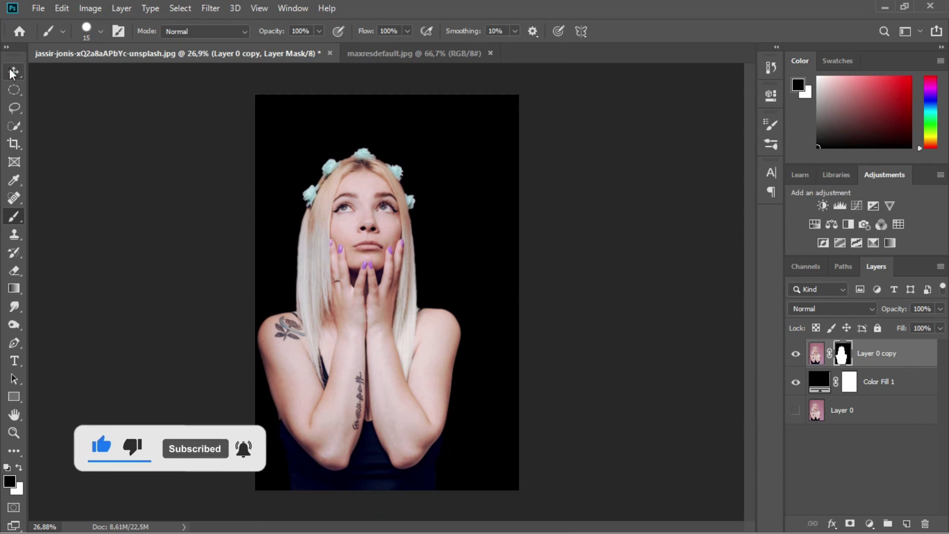
Step: Scale the cut-out woman to about 78% and reposition her on the canvas
key(v)
click(816, 353)
drag(393, 325, 416, 326)
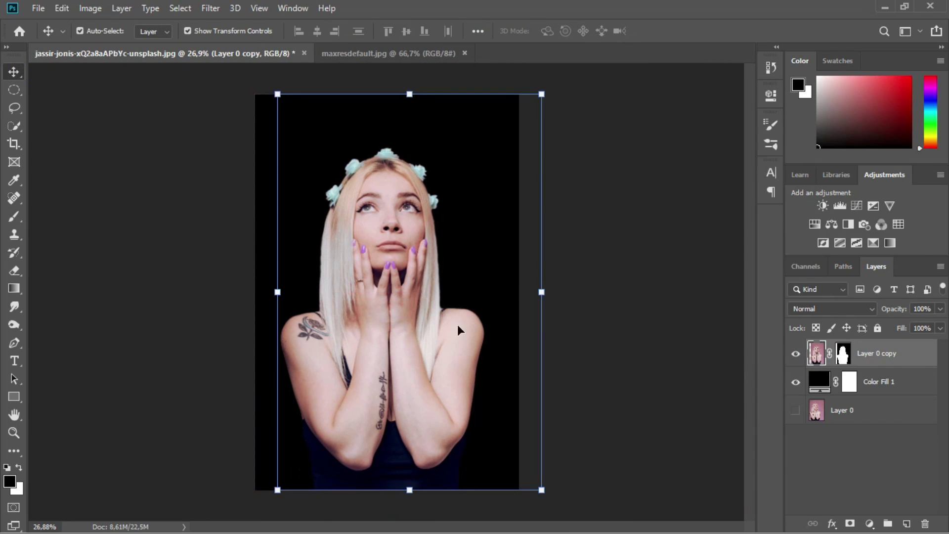
drag(542, 93, 491, 182)
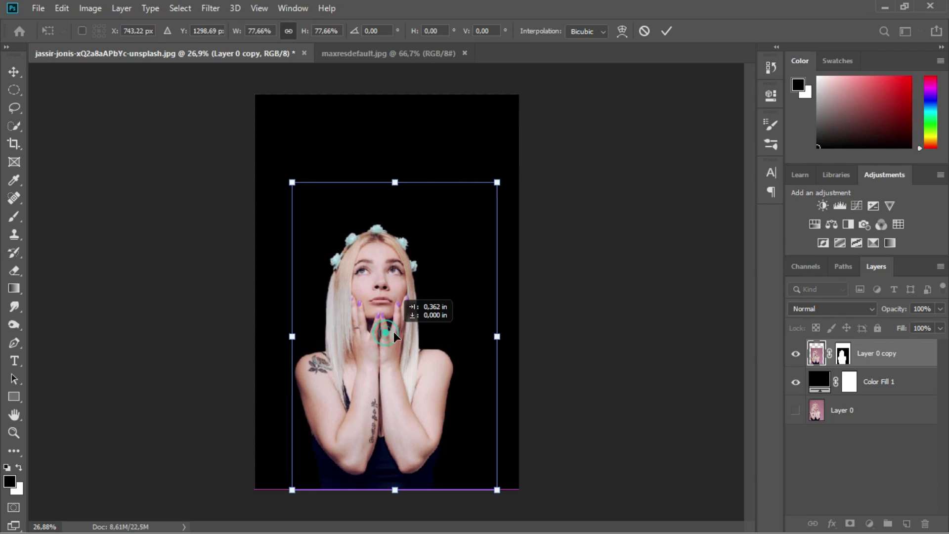
drag(393, 331, 408, 336)
key(shift+Left)
key(shift+Left)
key(shift+Left)
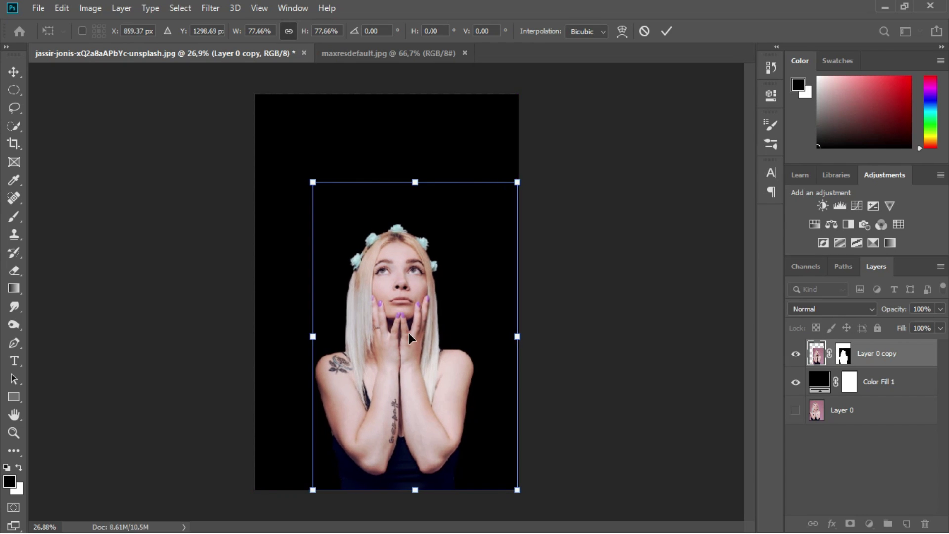
key(Left)
click(666, 33)
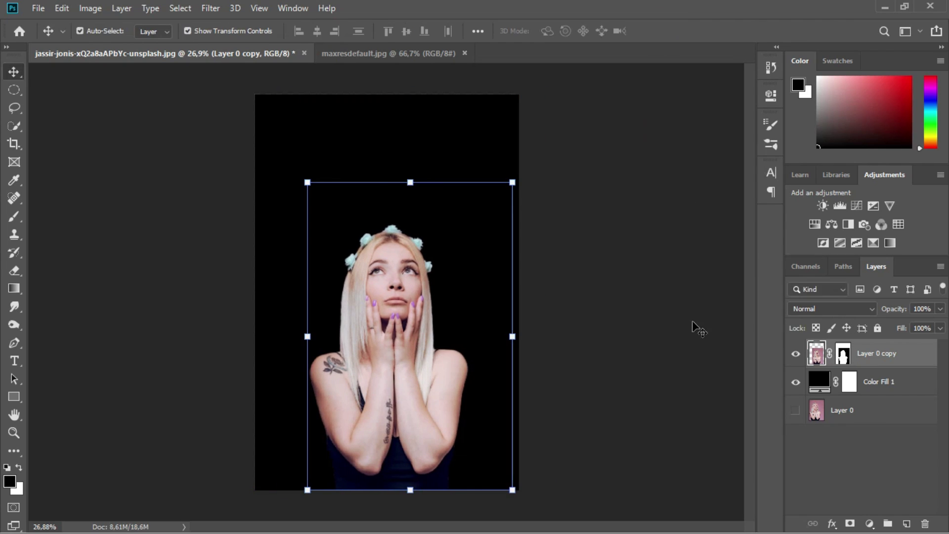
Step: Apply and remove the portrait's layer mask, then nudge her slightly right
drag(842, 359, 924, 523)
key(Return)
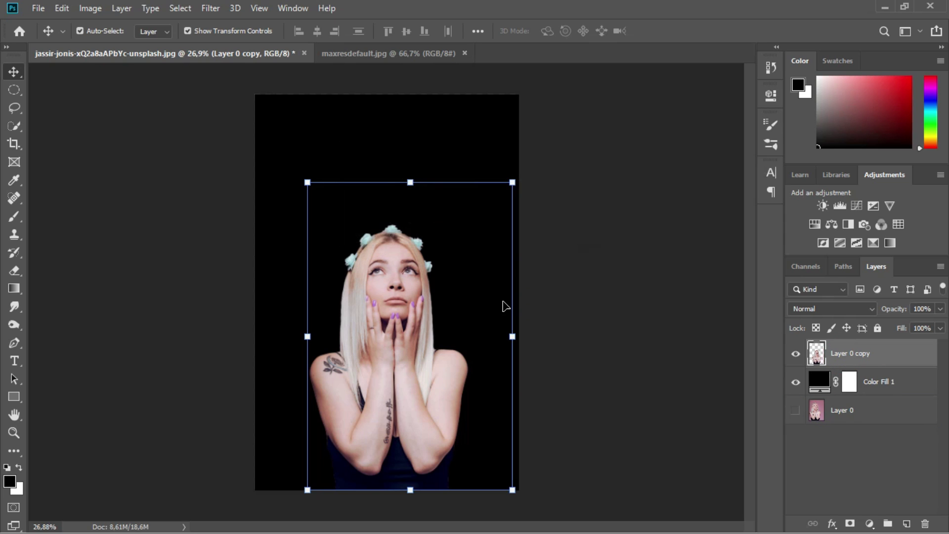
drag(394, 333, 399, 332)
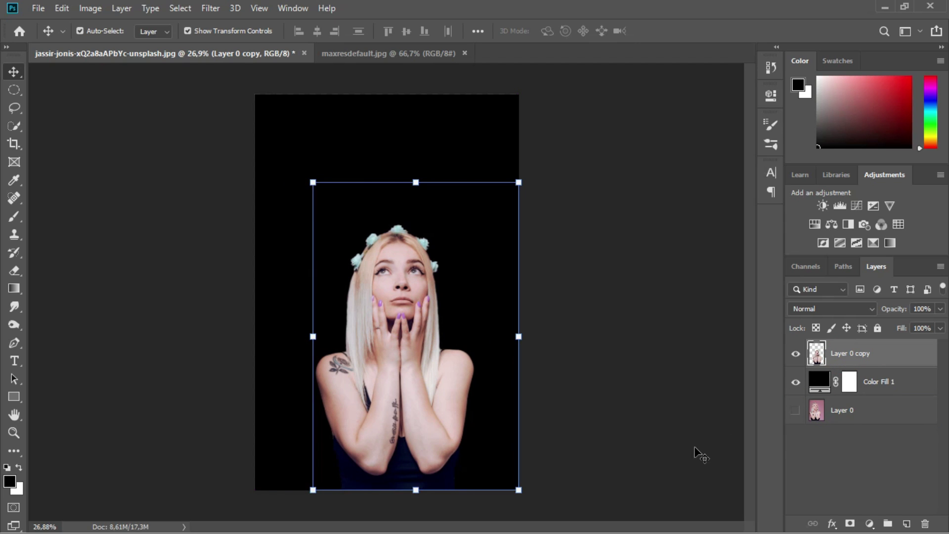
Step: Draw a circular selection around her head on a new layer above the black fill
click(885, 378)
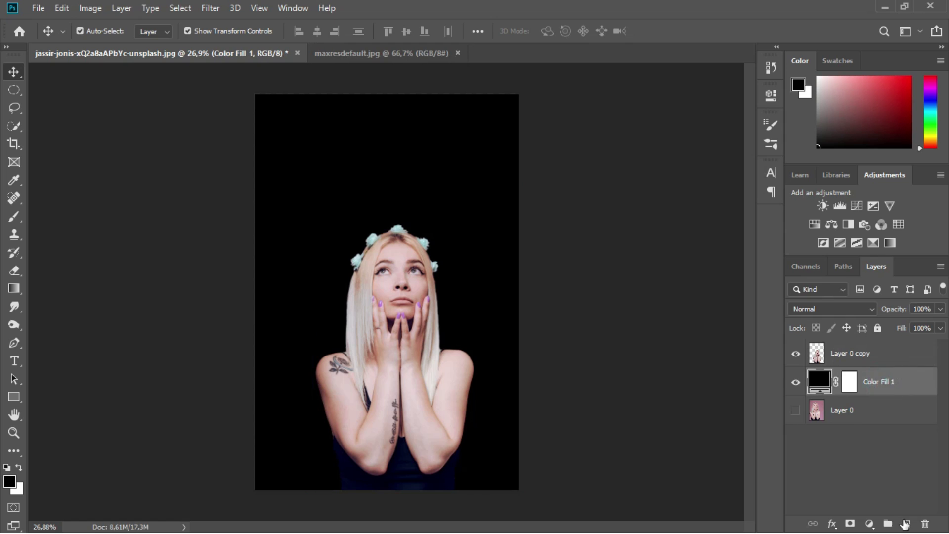
click(906, 523)
key(m)
drag(303, 148, 381, 252)
click(302, 164)
key(alt+bracketleft)
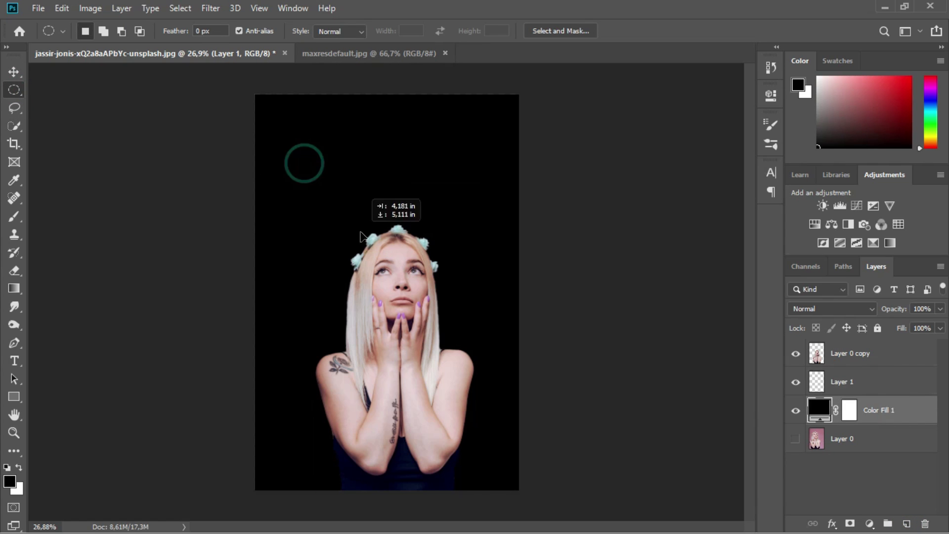
drag(291, 148, 488, 376)
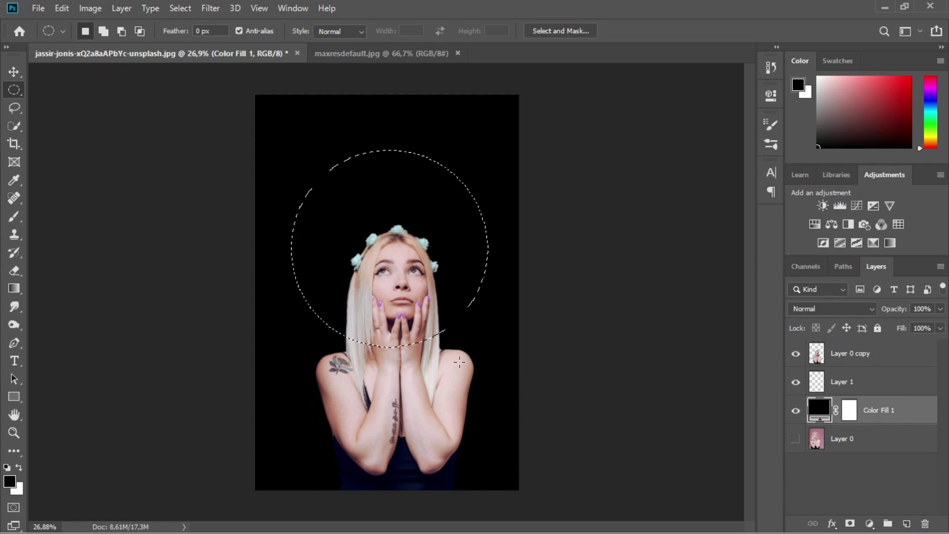
key(alt+bracketright)
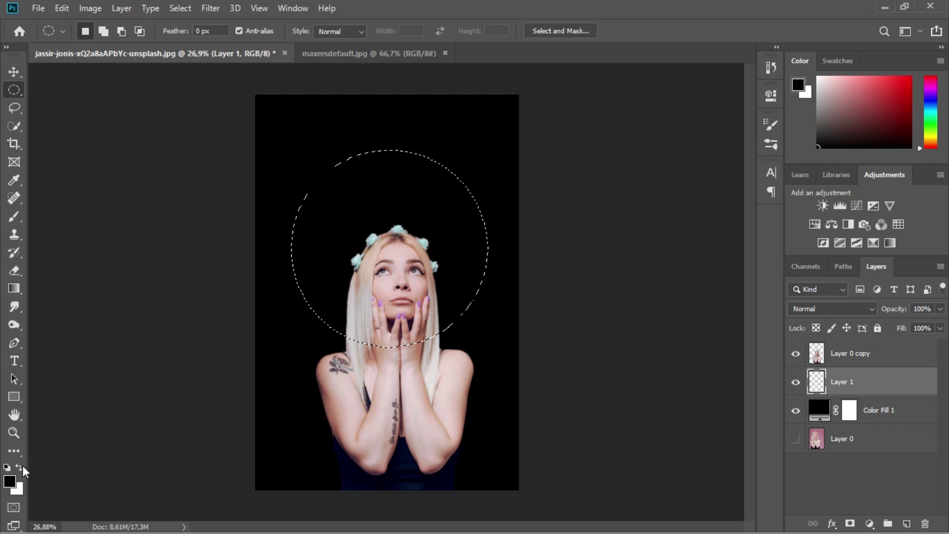
Step: Fill the circle with a cyan #00f0ff Solid Color fill layer
click(869, 522)
click(859, 278)
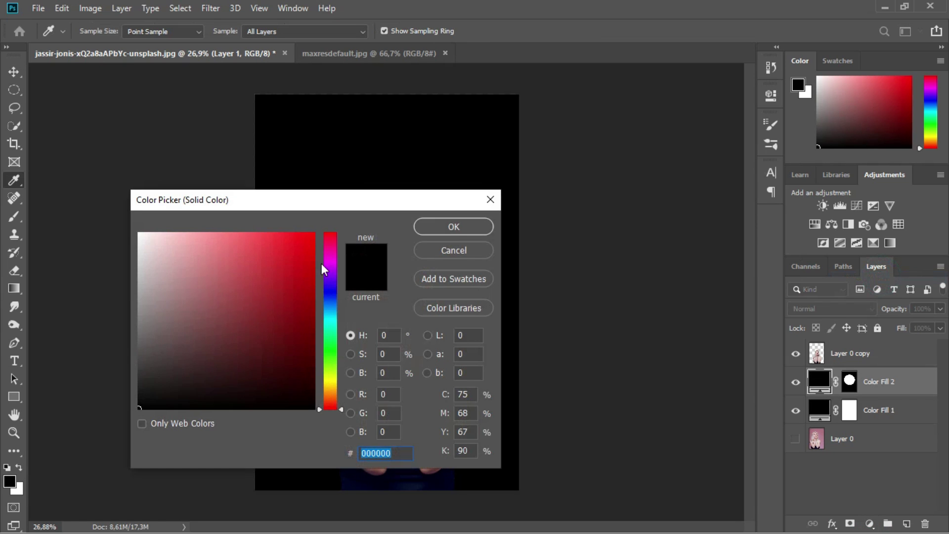
drag(329, 291, 329, 318)
click(308, 243)
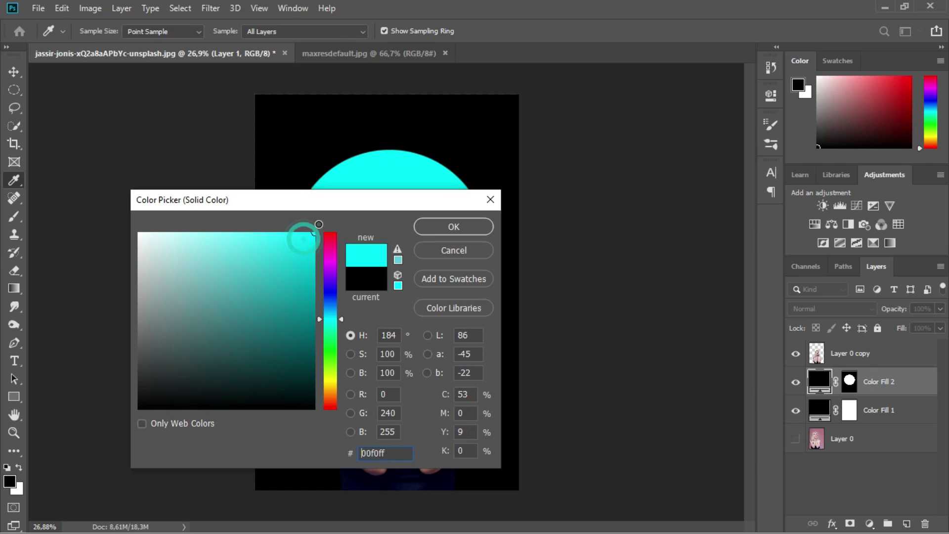
click(469, 232)
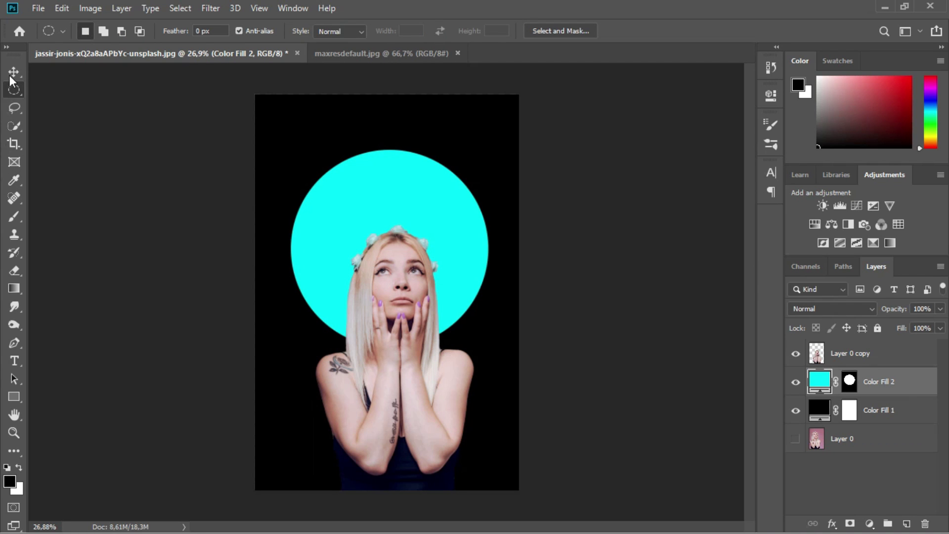
Step: Try repositioning the cyan circle, then reselect the portrait layer
click(13, 72)
mouse_move(388, 213)
mouse_down()
mouse_move(388, 233)
mouse_move(390, 222)
mouse_up()
click(392, 198)
click(874, 388)
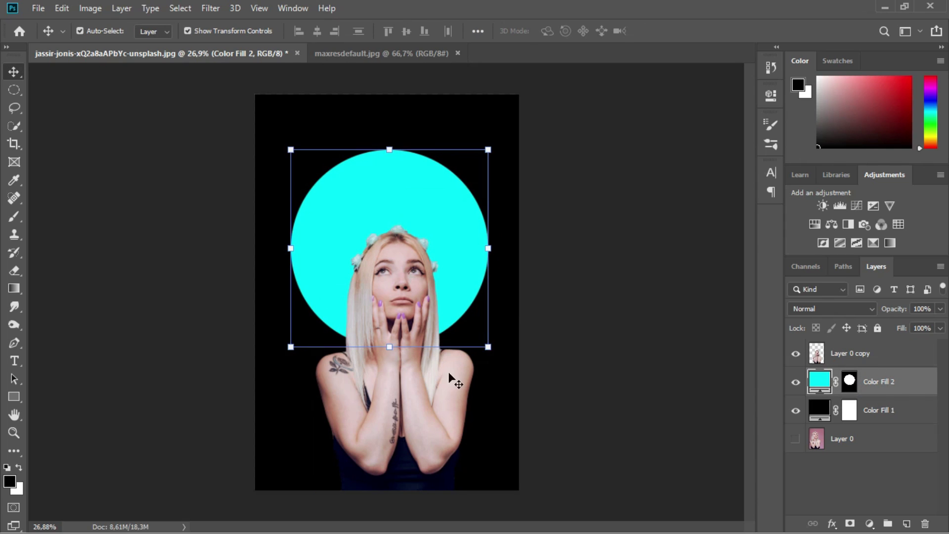
click(860, 355)
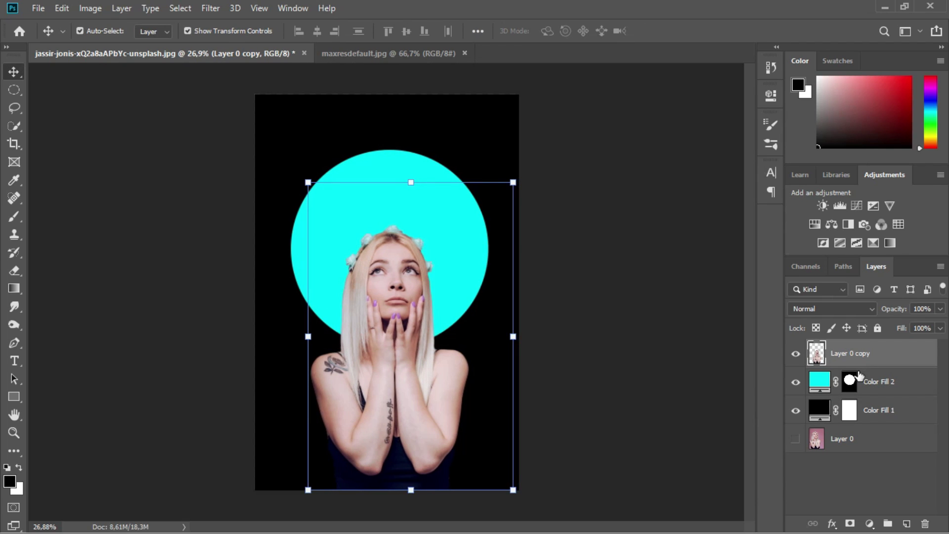
Step: Fill the portrait's silhouette with cyan on a new layer above the circle
click(895, 379)
click(913, 360)
click(875, 385)
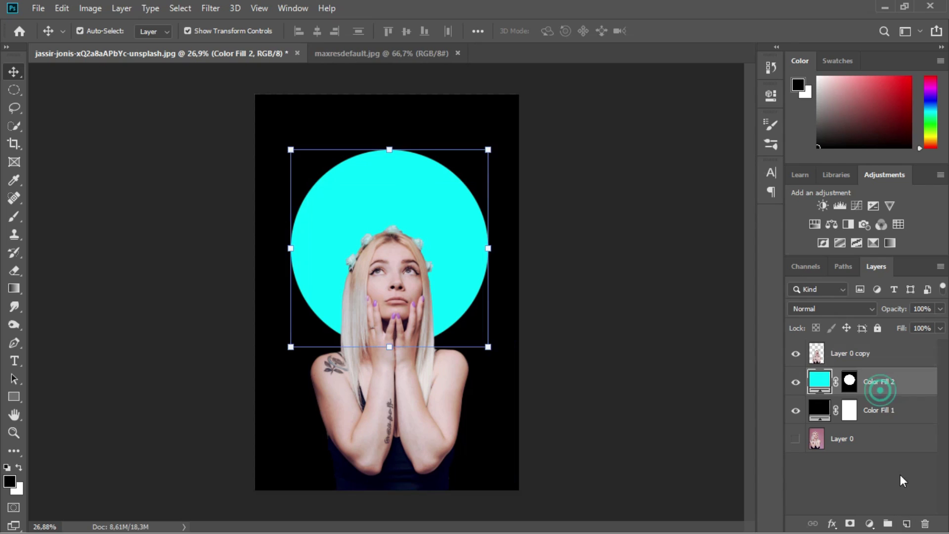
key(ctrl+shift+alt+n)
ctrl+click(818, 357)
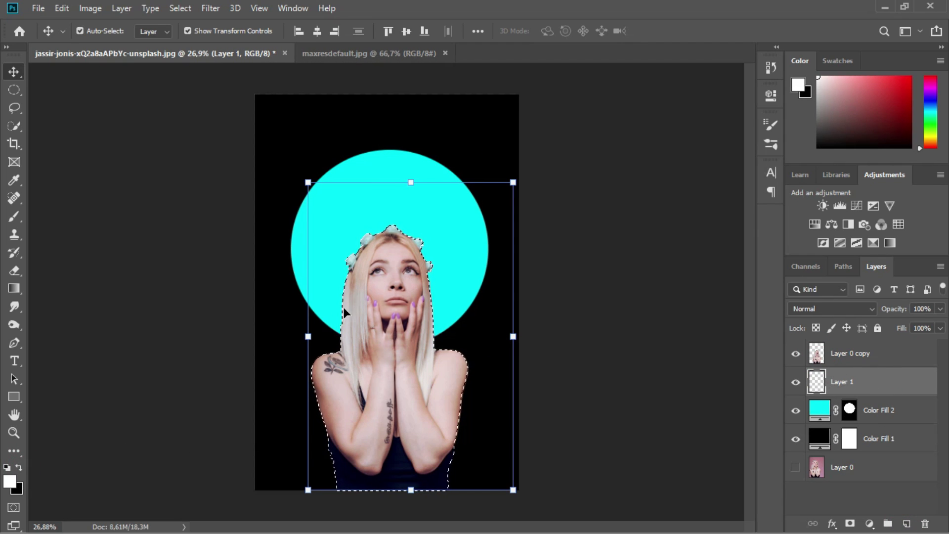
click(18, 497)
click(451, 224)
key(ctrl+BackSpace)
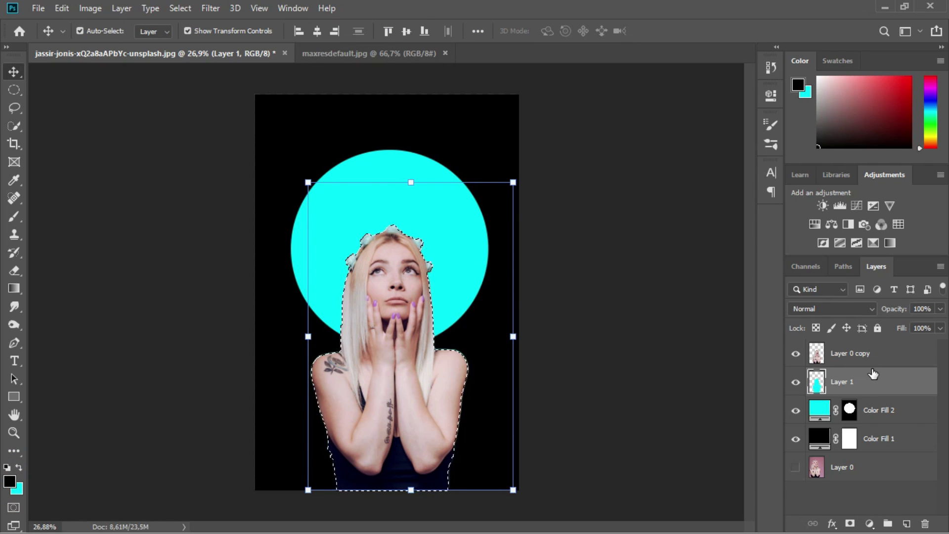
key(ctrl+d)
Step: Convert the cyan silhouette layer to a Smart Object
click(841, 381)
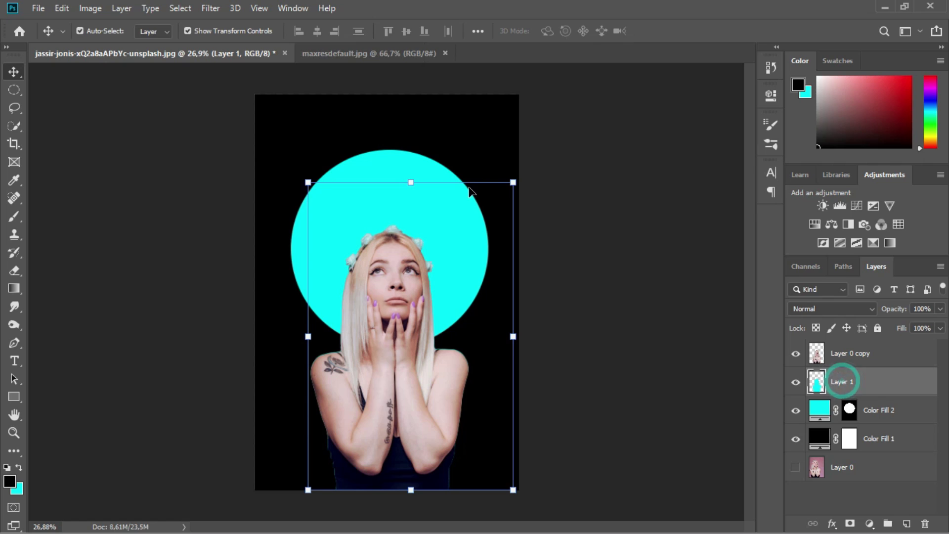
click(512, 181)
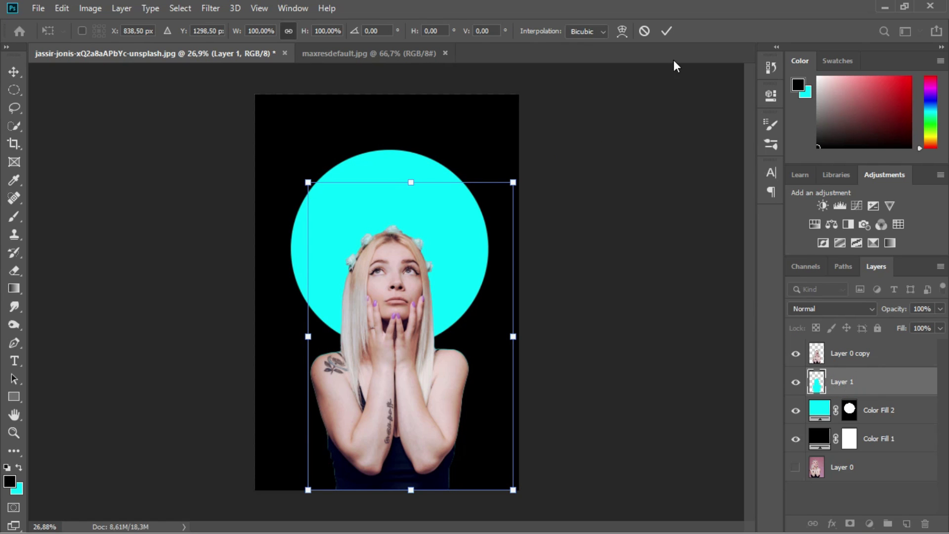
click(666, 30)
right_click(862, 383)
click(711, 192)
Step: Blur the cyan silhouette with a Gaussian Blur of radius 35
click(210, 8)
click(346, 216)
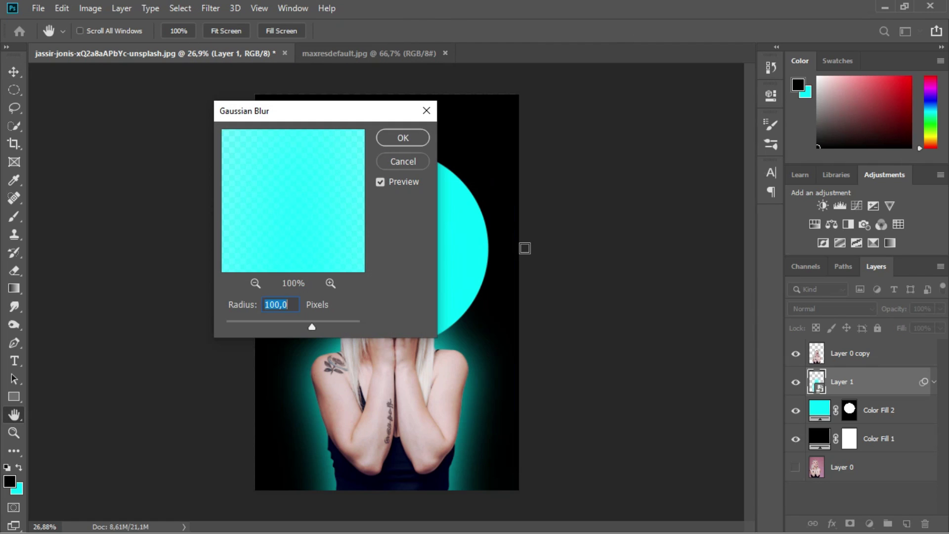
text(3)
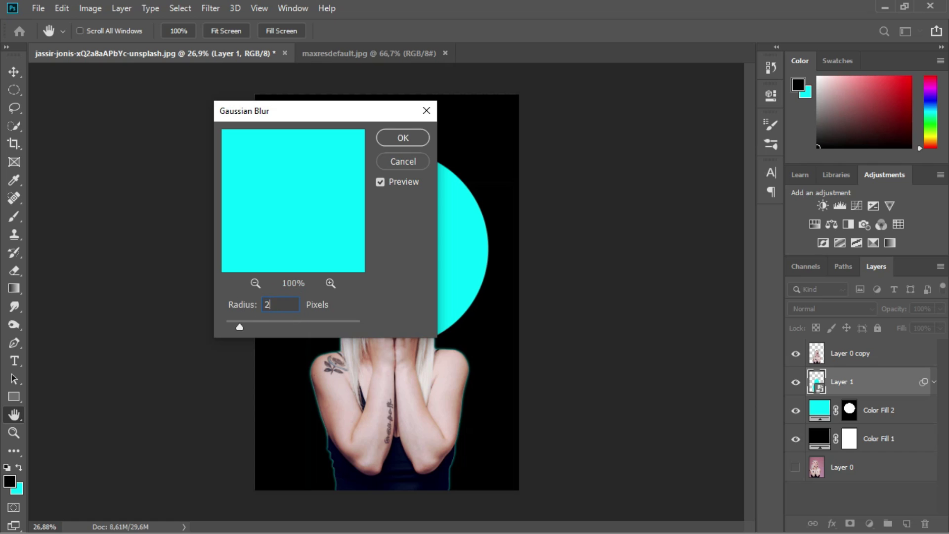
text(5)
click(403, 138)
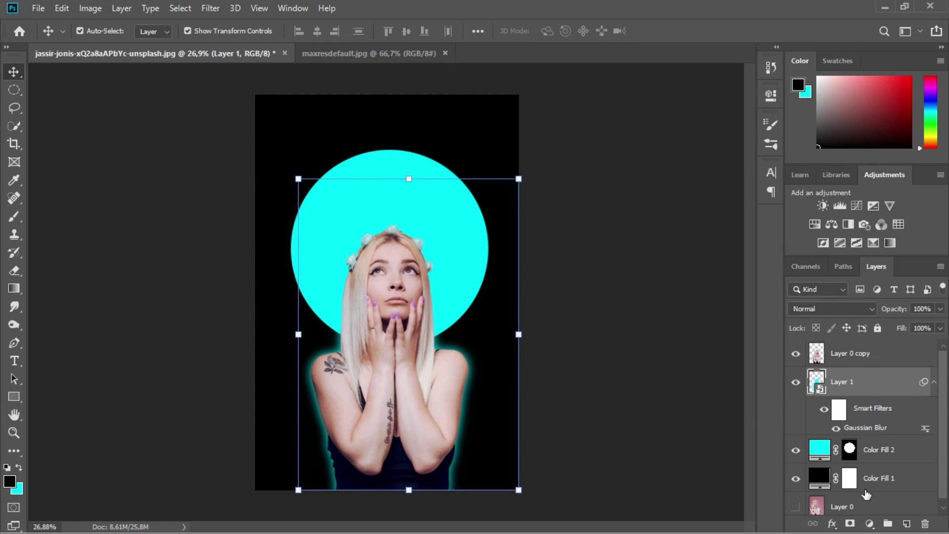
scroll(866, 493, down, 1)
Step: Convert the Color Fill 2 circle layer to a Smart Object and duplicate it
click(894, 449)
right_click(895, 449)
click(741, 194)
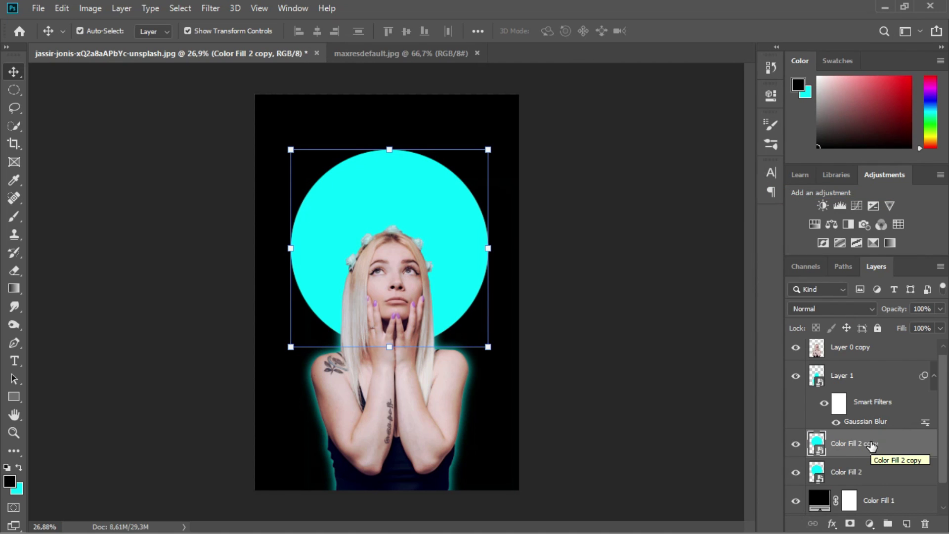
right_click(871, 446)
key(ctrl+j)
Step: Set the circle copy to Overlay blending and give it a 25-pixel Gaussian Blur
click(821, 306)
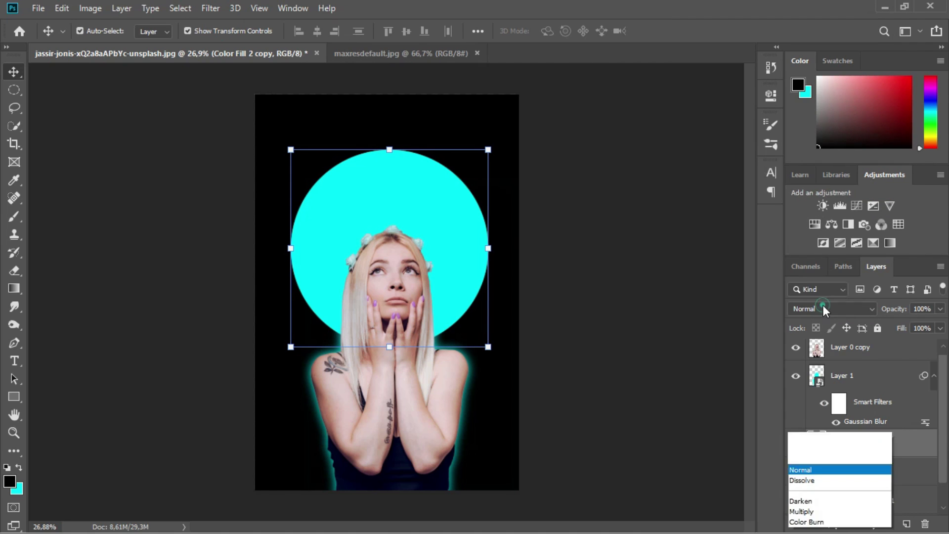
click(818, 302)
click(812, 364)
click(832, 308)
click(804, 354)
click(203, 10)
mouse_move(218, 165)
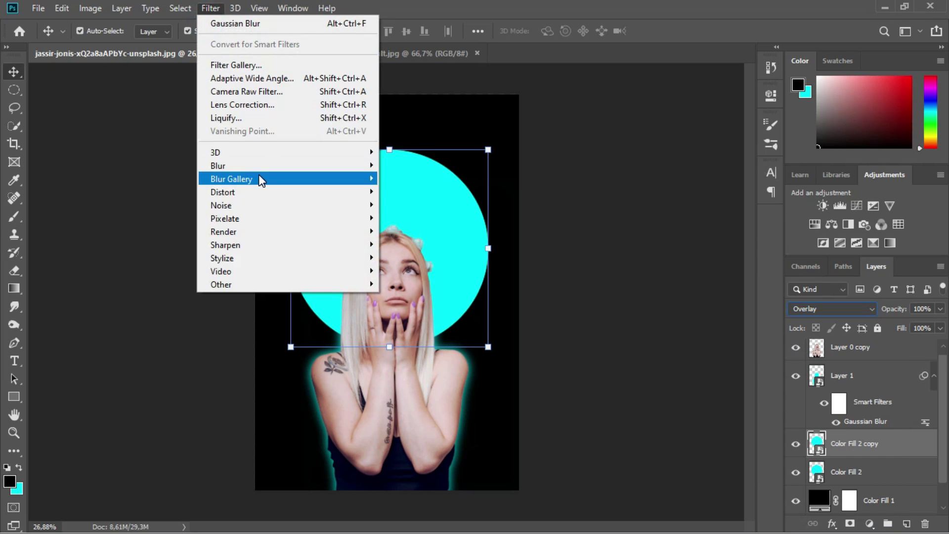
click(415, 218)
click(403, 137)
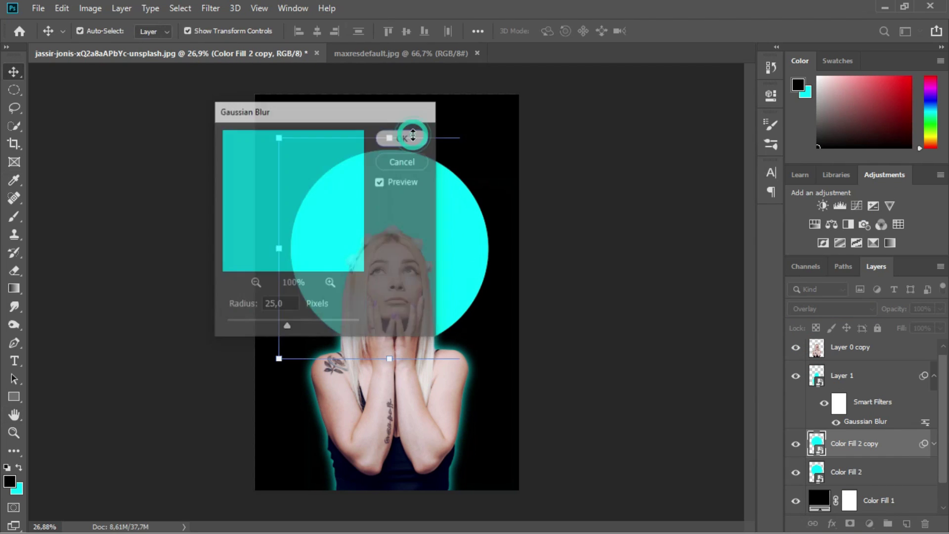
Step: Add another circle copy in Normal blending with a tighter 5-pixel Gaussian Blur
key(ctrl+j)
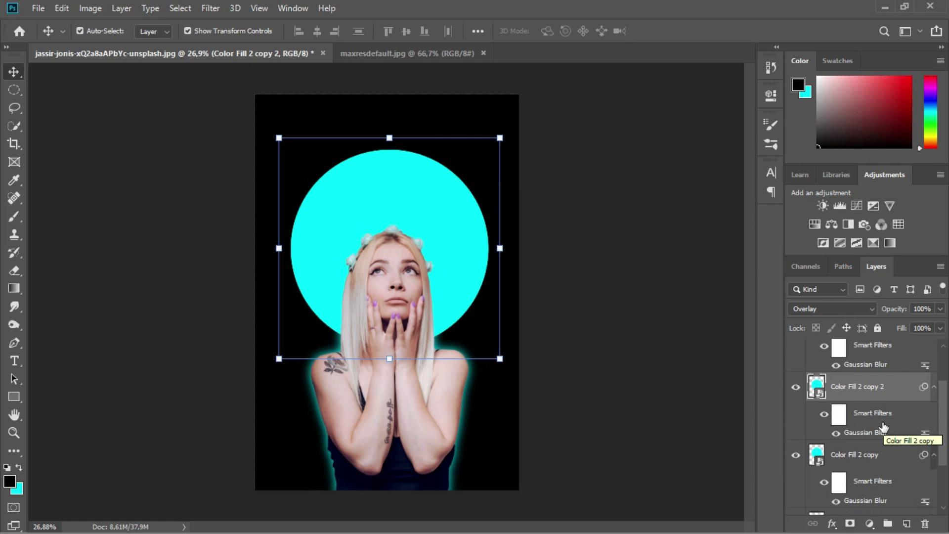
click(832, 308)
click(817, 197)
click(855, 387)
click(832, 309)
click(818, 197)
double_click(864, 432)
text(5)
key(Return)
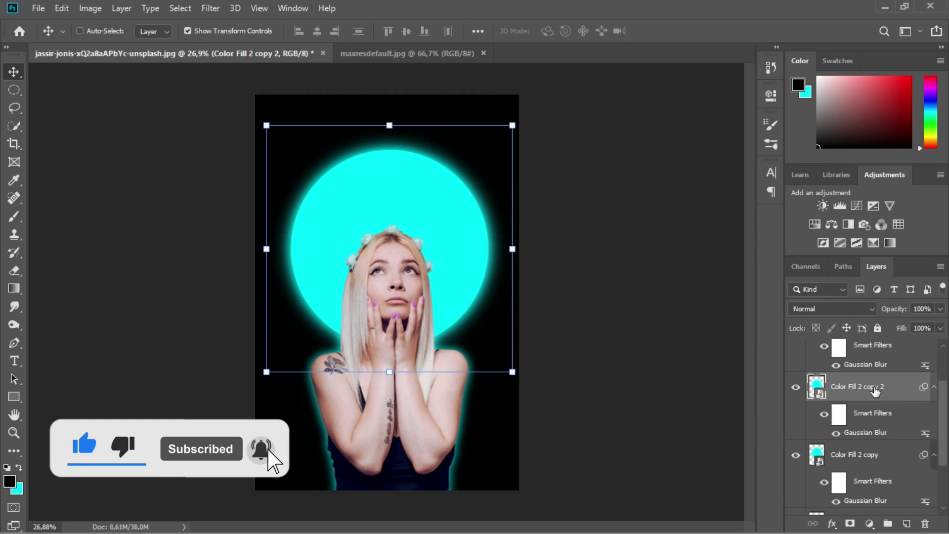
Step: Duplicate the glow again and blur the new copy 100 pixels for a wide halo
key(ctrl+j)
double_click(865, 432)
text(1)
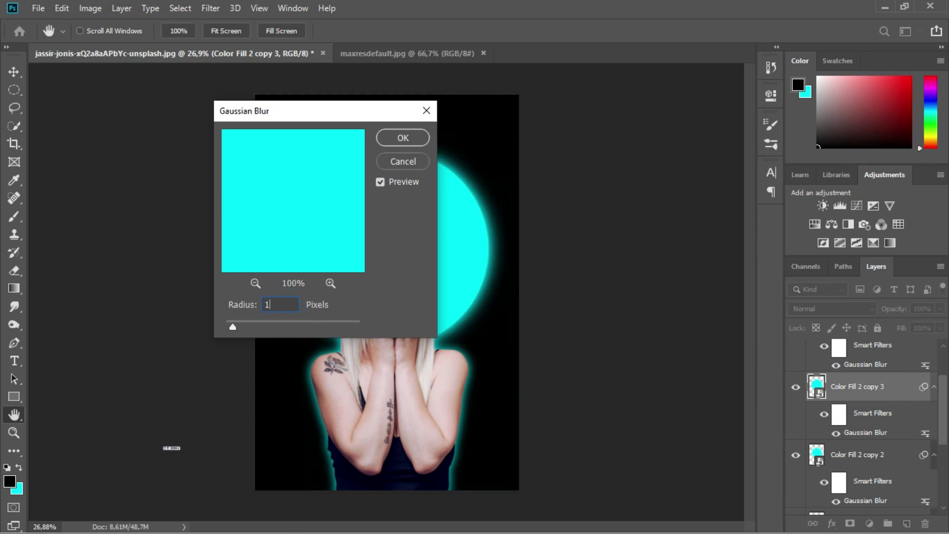
text(00)
click(401, 137)
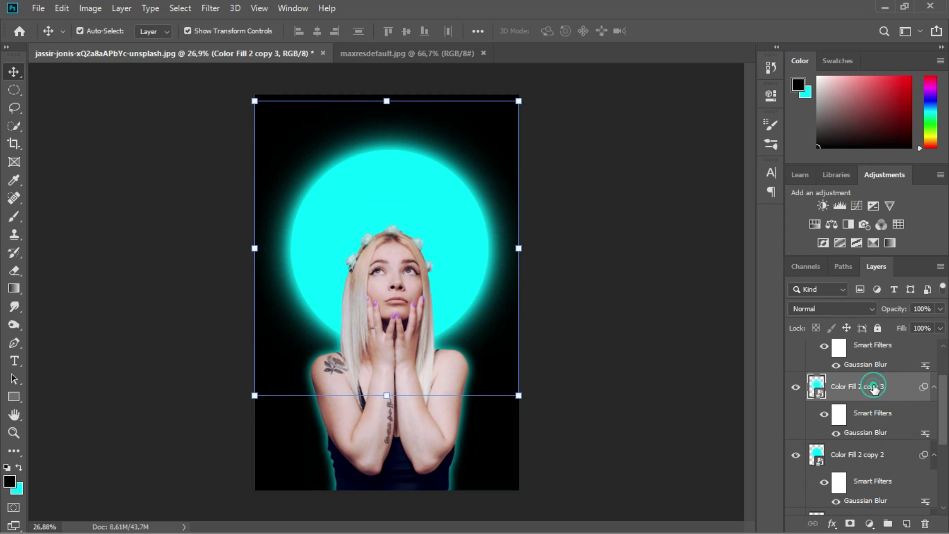
Step: Select all the cyan circle layers and group them into Group 1 with Ctrl+G
scroll(872, 387, down, 2)
click(852, 439)
scroll(868, 419, up, 2)
scroll(868, 419, up, 2)
key(ctrl+g)
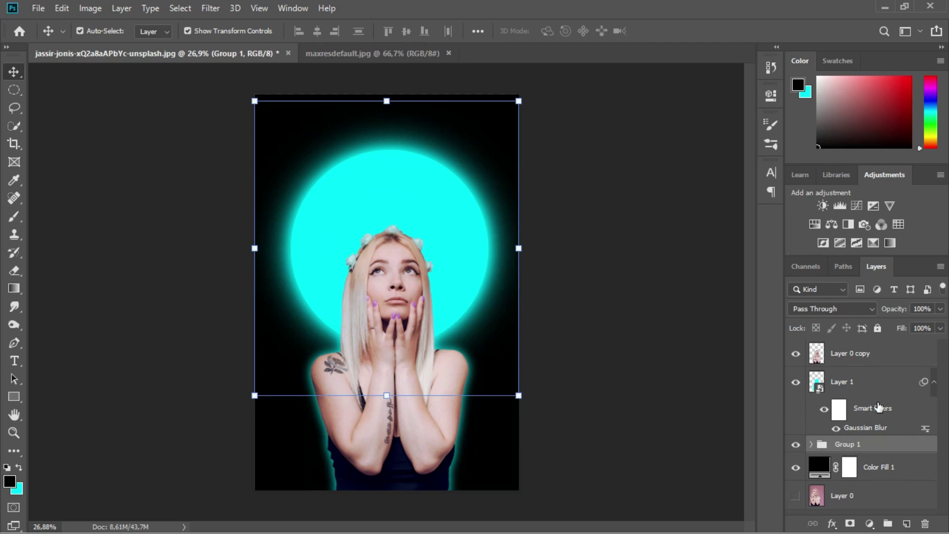
Step: Add a Brightness/Contrast adjustment to the portrait with contrast 42 and lower brightness
click(870, 383)
click(852, 353)
click(821, 205)
click(651, 326)
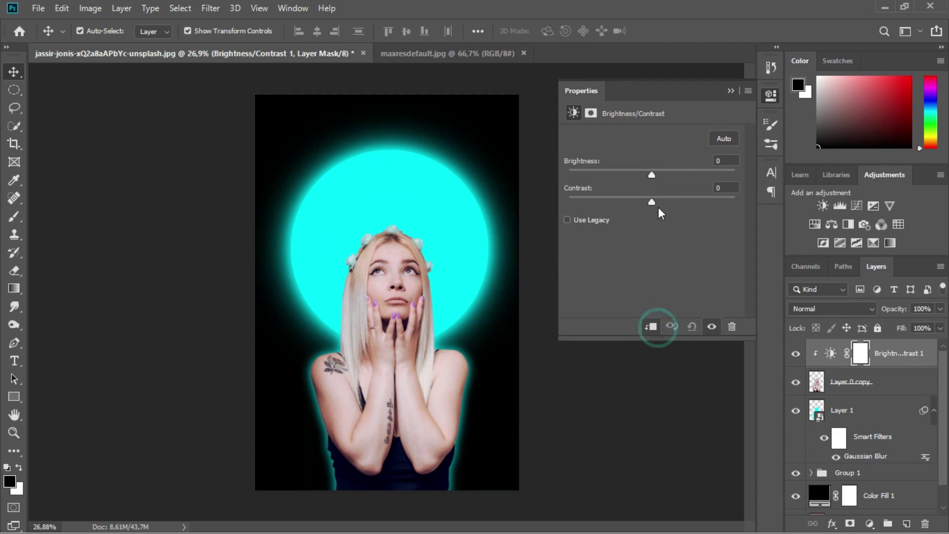
drag(651, 188, 704, 204)
drag(650, 174, 623, 177)
click(731, 89)
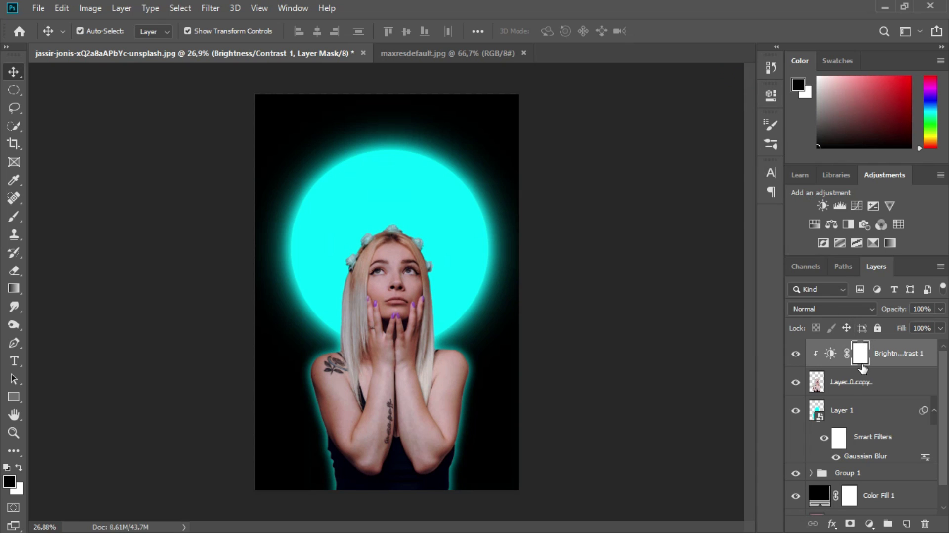
Step: On a new layer clipped to the portrait, brush dark blue over the woman's left side
click(849, 383)
click(906, 523)
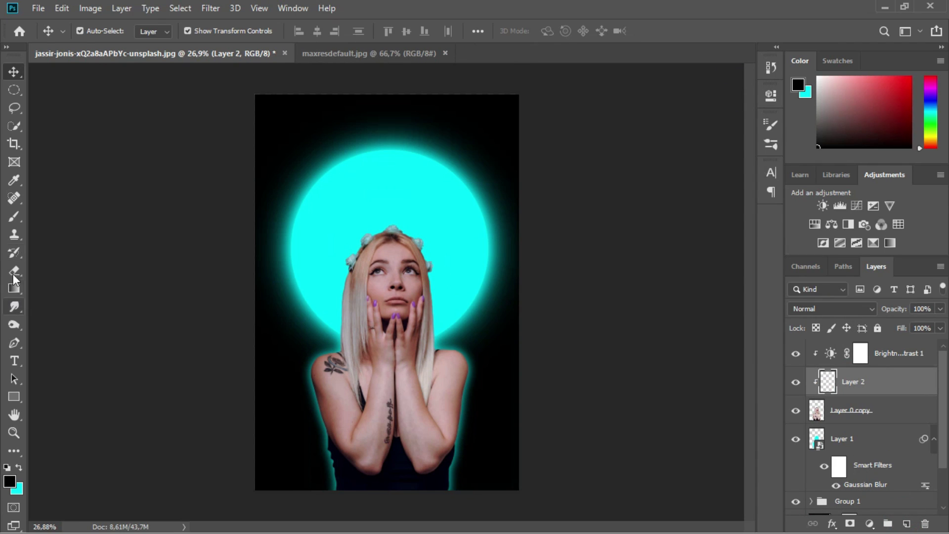
key(b)
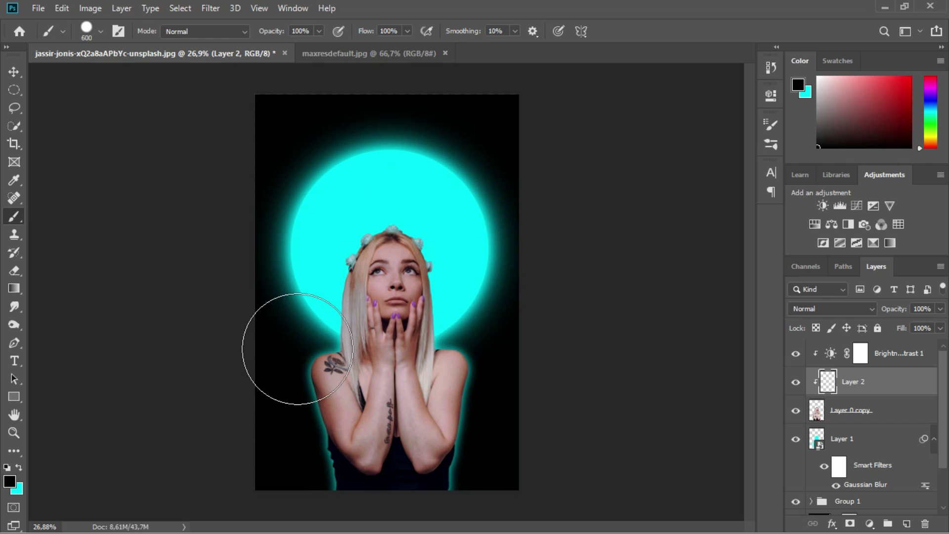
click(101, 31)
click(10, 481)
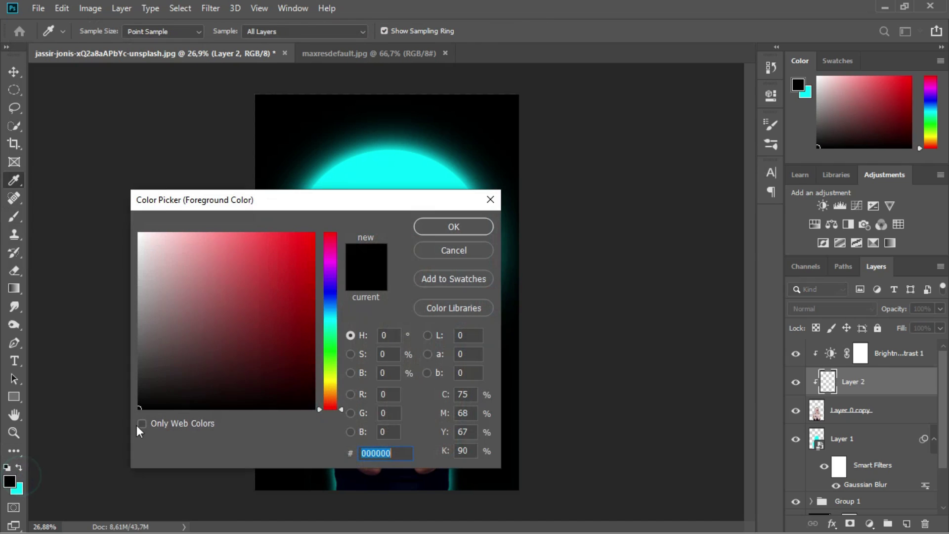
click(331, 295)
click(310, 326)
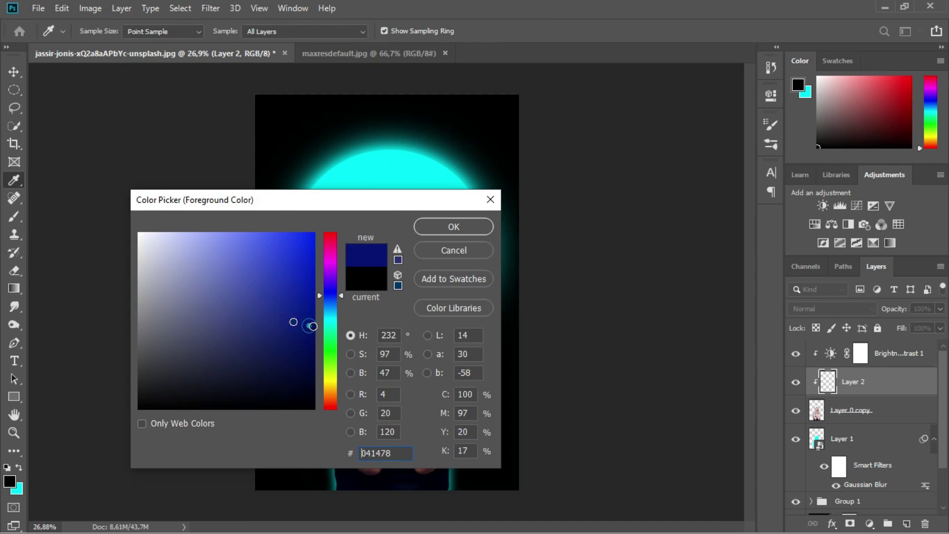
click(453, 227)
drag(345, 232, 428, 472)
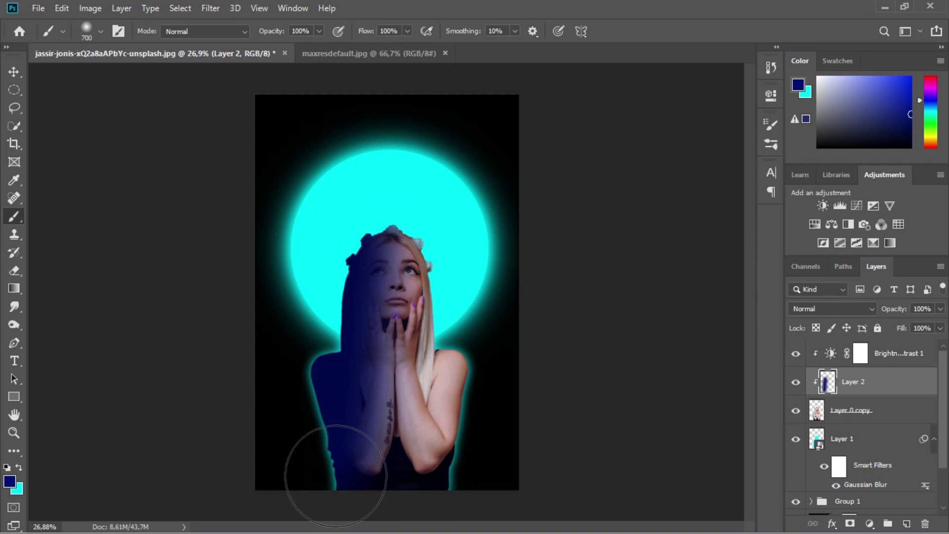
Step: Paint green down the woman's right side and set the colour layer to Soft Light
click(19, 467)
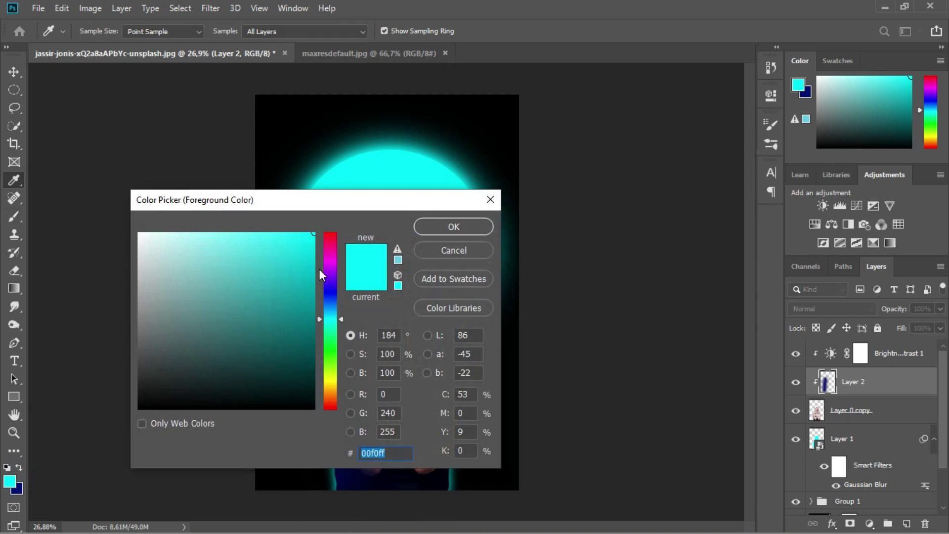
click(454, 227)
drag(437, 237, 428, 503)
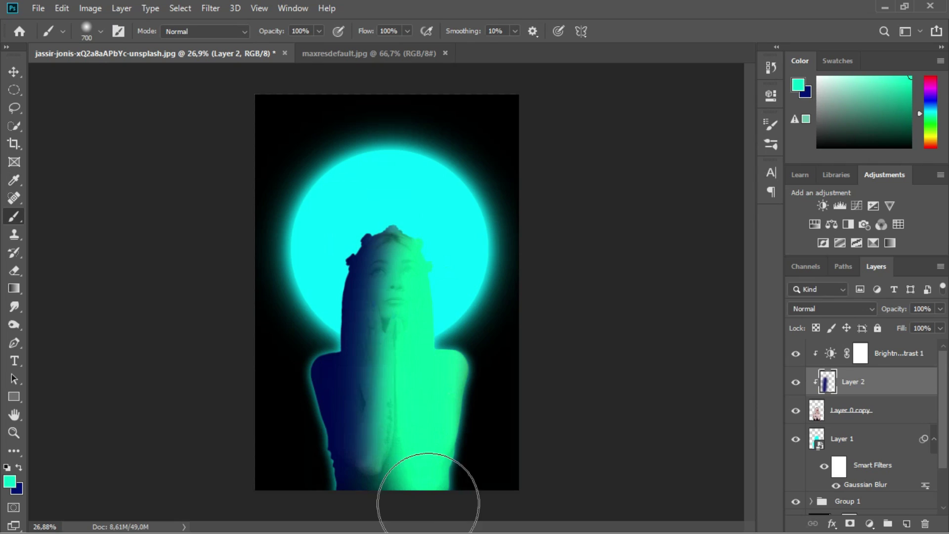
click(834, 309)
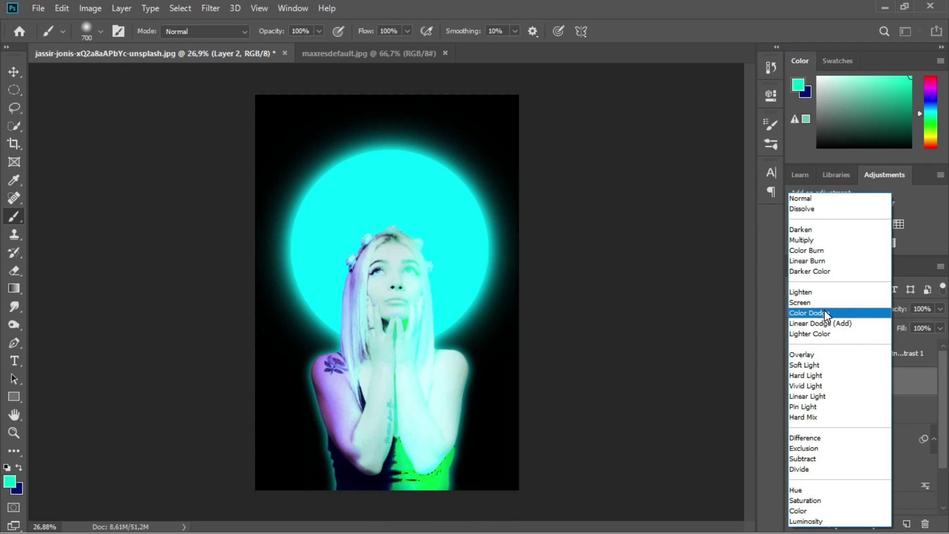
click(810, 364)
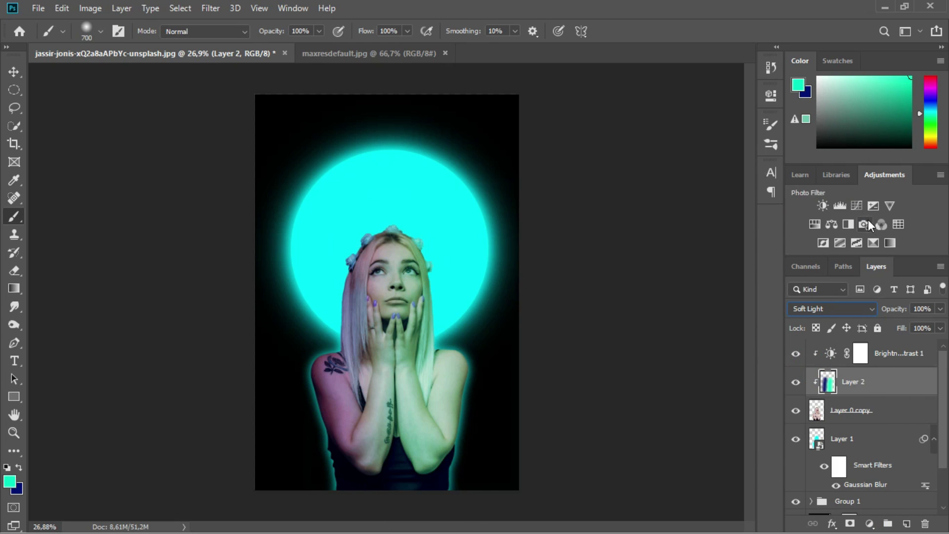
Step: Add a Curves adjustment, moving the black point right to darken the shadows
click(857, 205)
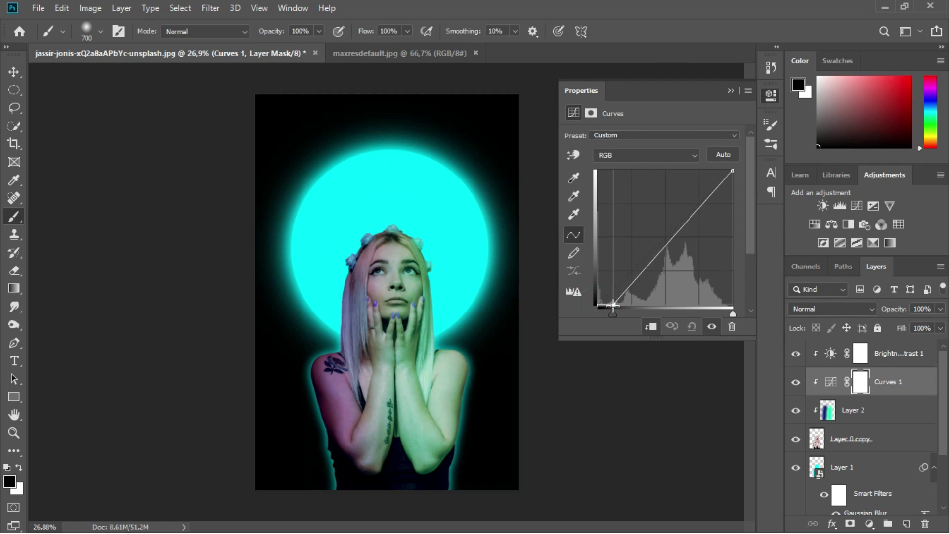
drag(613, 303, 637, 302)
drag(734, 171, 732, 170)
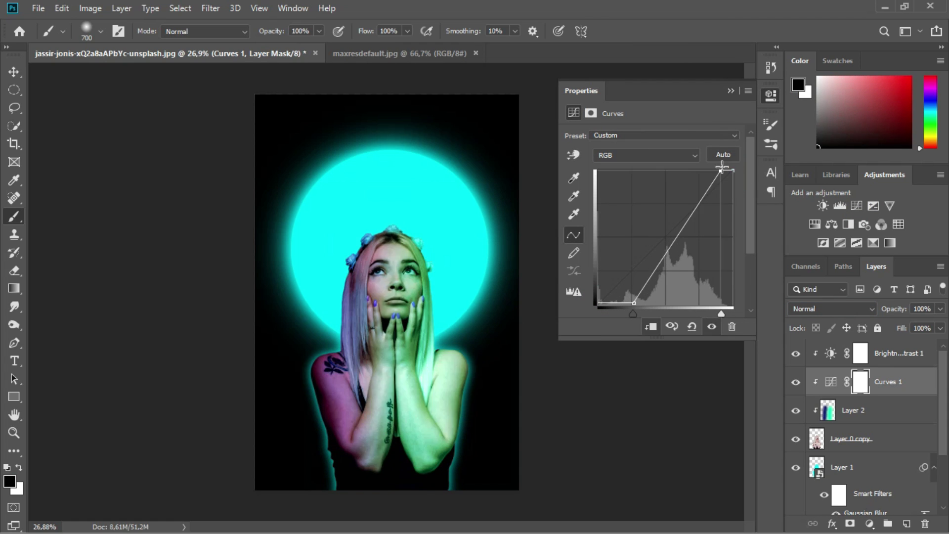
click(729, 90)
scroll(553, 185, down, 2)
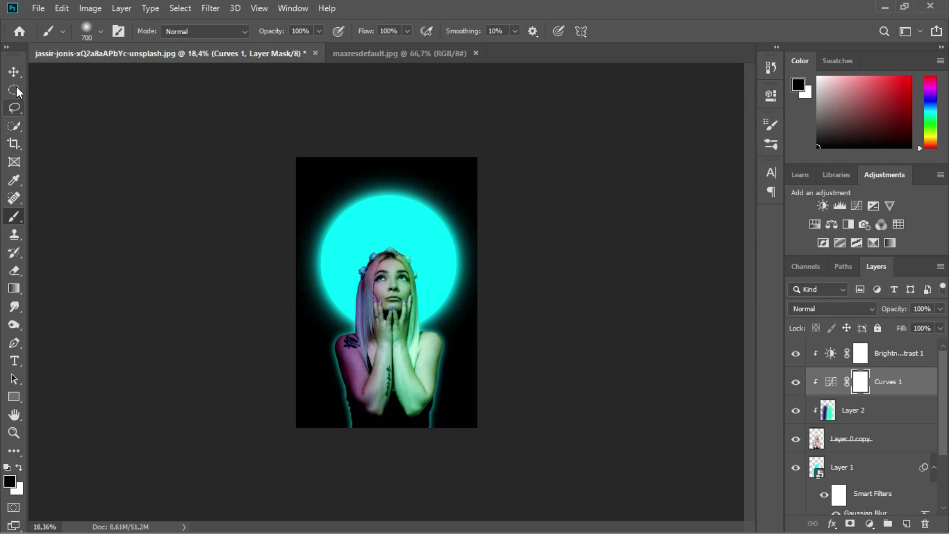
key(v)
click(879, 409)
click(892, 352)
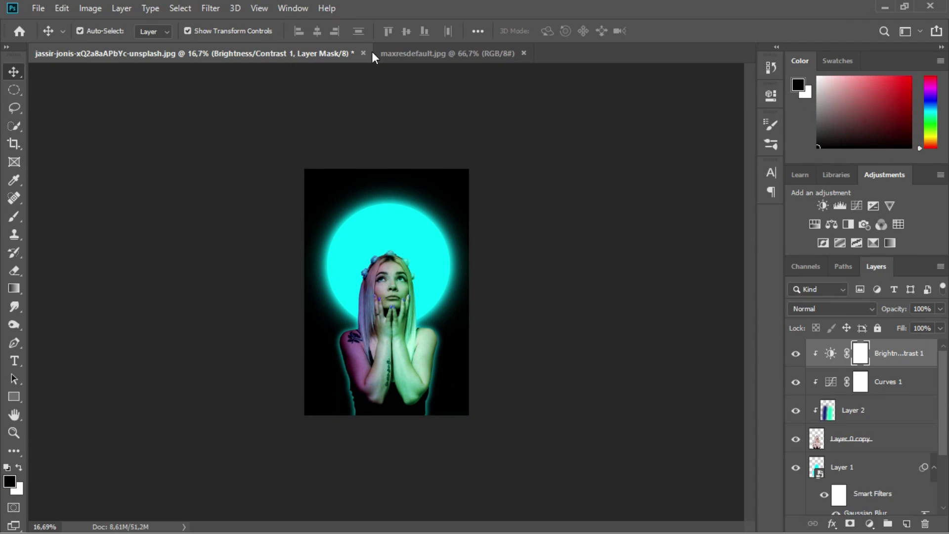
Step: Drag the maxresdefault.jpg starfield into the poster and enlarge it over the lower area
click(371, 52)
drag(318, 214, 378, 298)
mouse_move(470, 280)
mouse_down()
mouse_move(502, 314)
mouse_move(504, 339)
mouse_up()
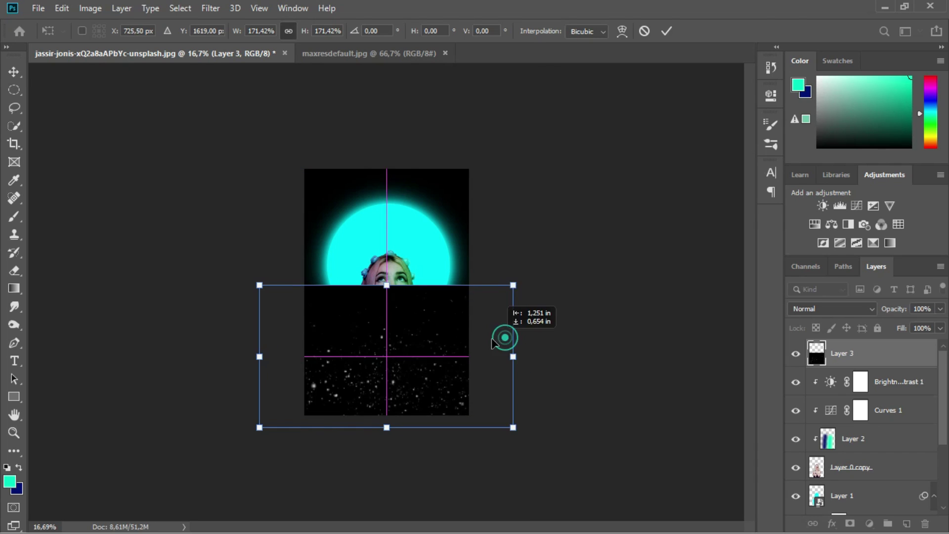
click(666, 31)
Step: Set the starfield Layer 3 to Screen blending
click(833, 308)
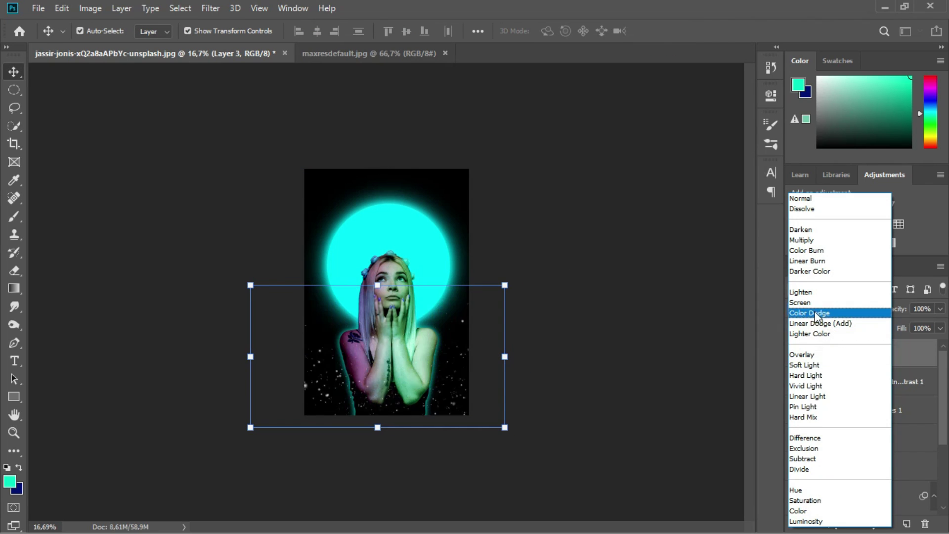
click(800, 301)
click(924, 431)
click(872, 445)
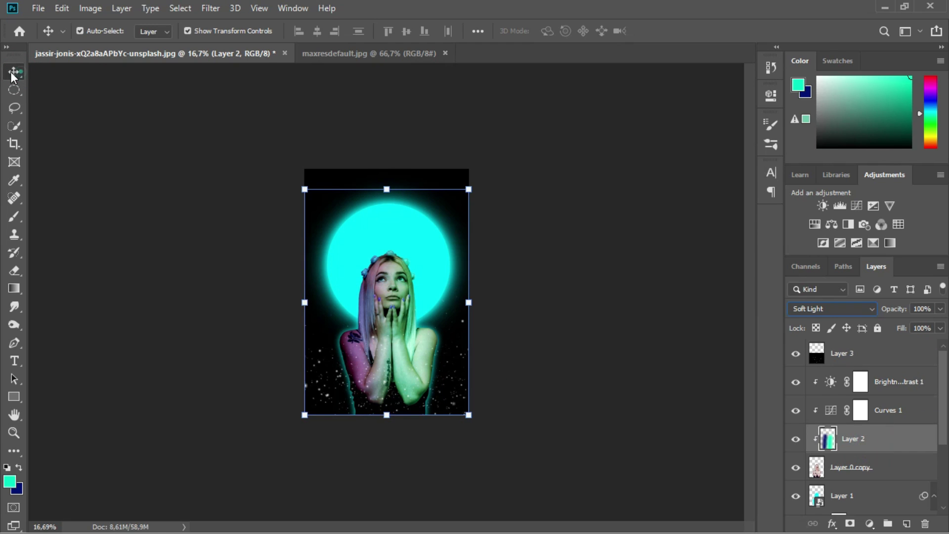
click(912, 384)
click(865, 353)
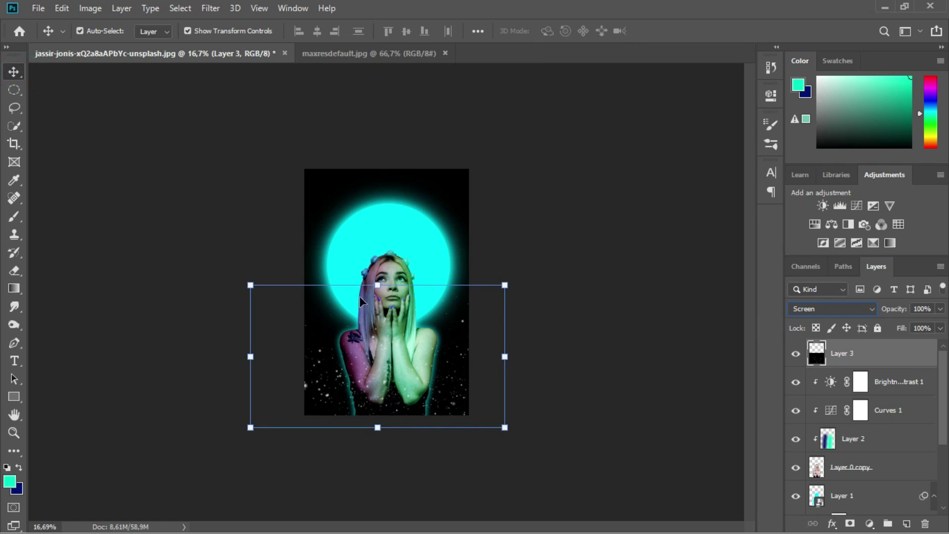
click(877, 386)
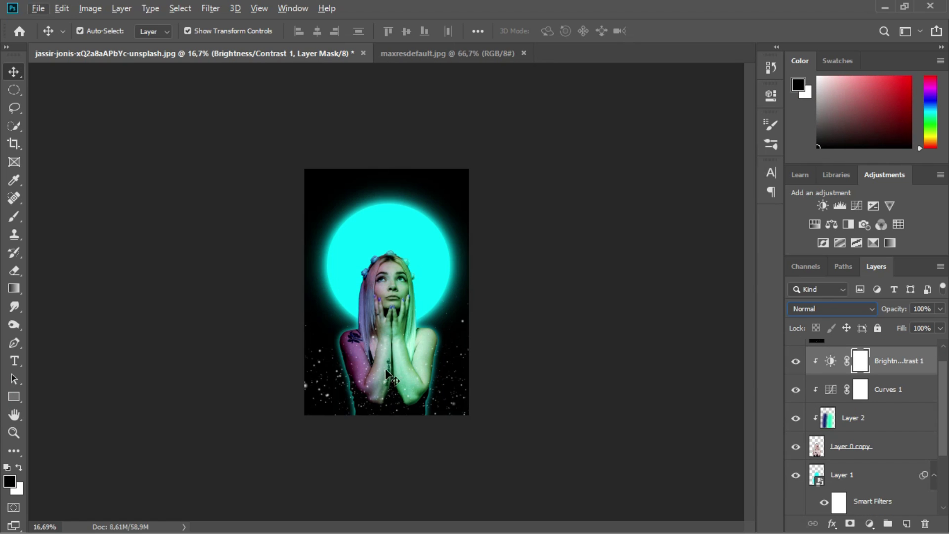
click(895, 364)
Step: Convert the starfield to a Smart Object and apply a 2-pixel Gaussian Blur
right_click(862, 347)
click(731, 193)
click(211, 8)
click(416, 218)
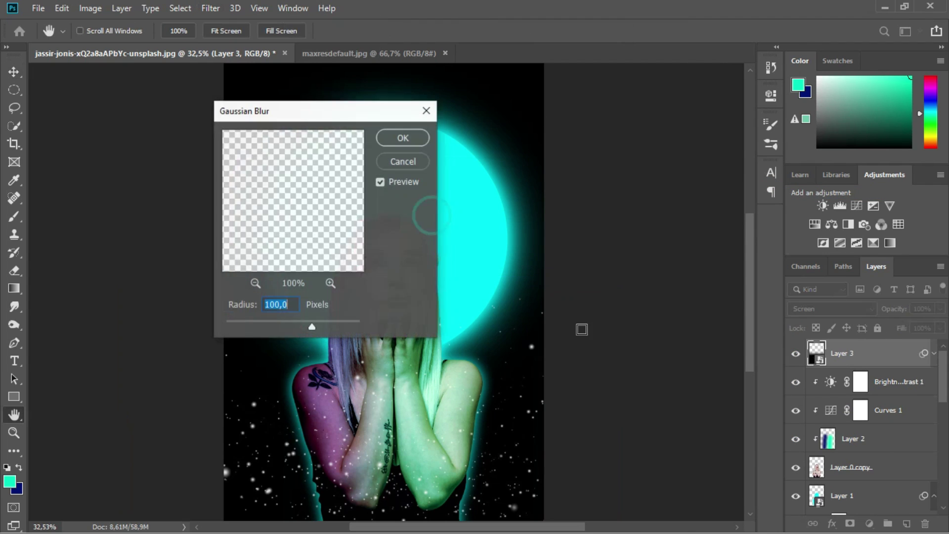
text(2)
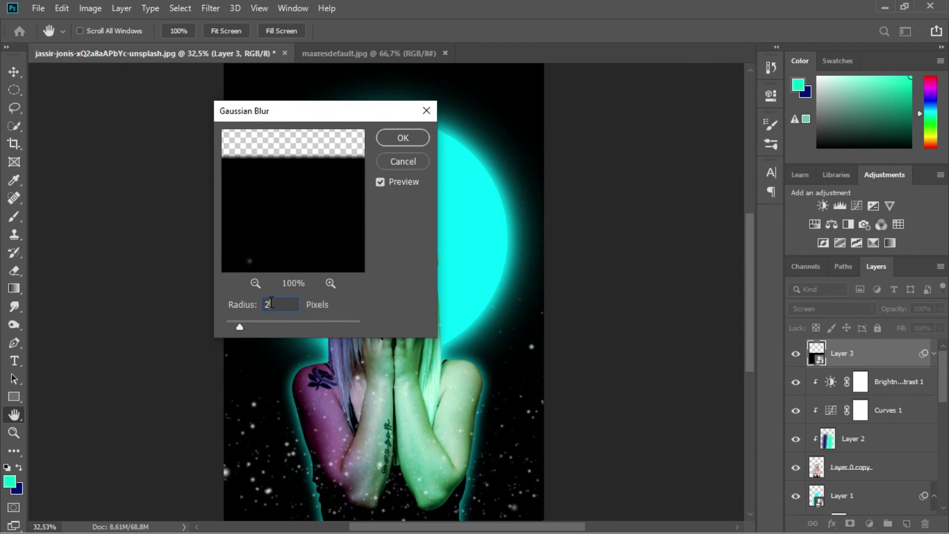
key(Return)
key(v)
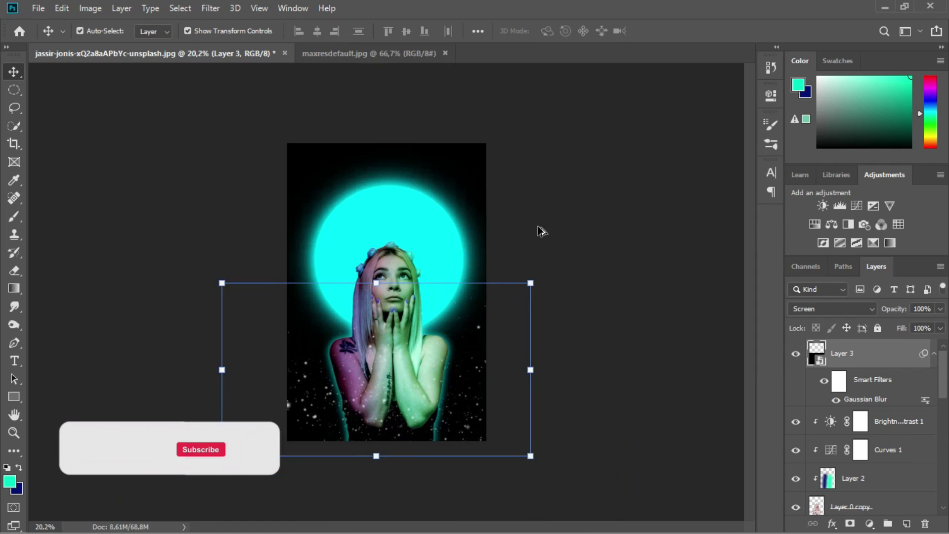
Step: Stretch the starfield layer taller upward and commit the transform
click(359, 255)
key(Return)
drag(360, 254, 364, 191)
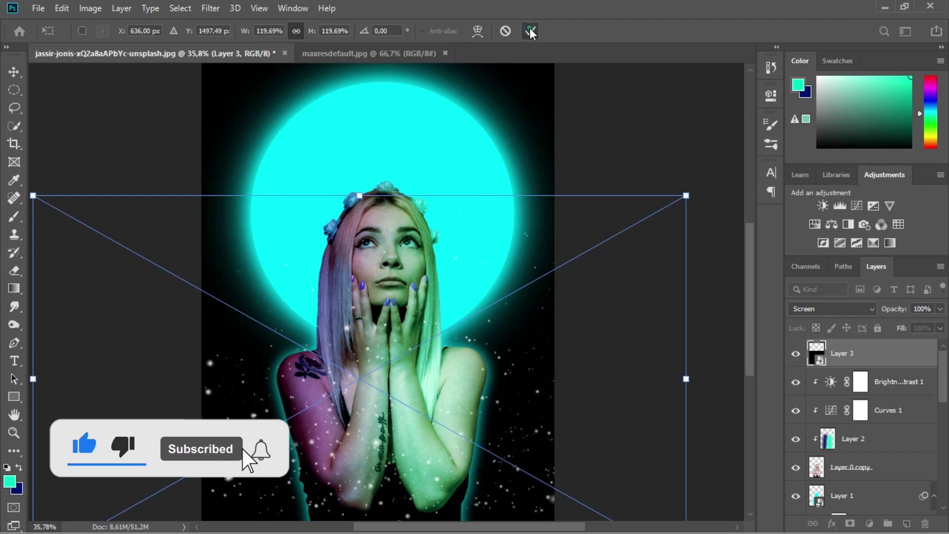
click(530, 31)
alt+scroll(529, 280, down, 3)
scroll(879, 392, down, 3)
Step: Add a text layer above Layer 1, enlarging the placeholder and moving it over the cyan circle
scroll(879, 392, up, 3)
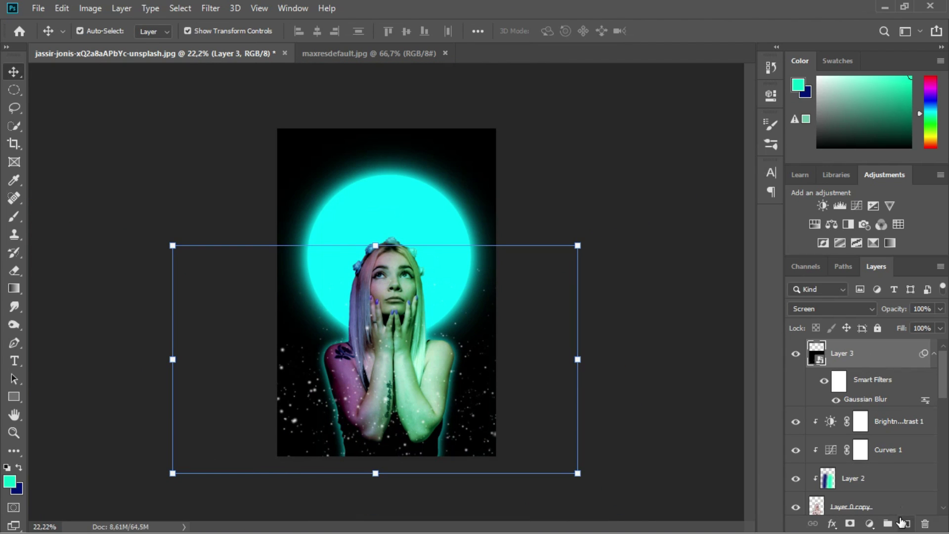
scroll(878, 483, down, 2)
click(870, 467)
click(906, 523)
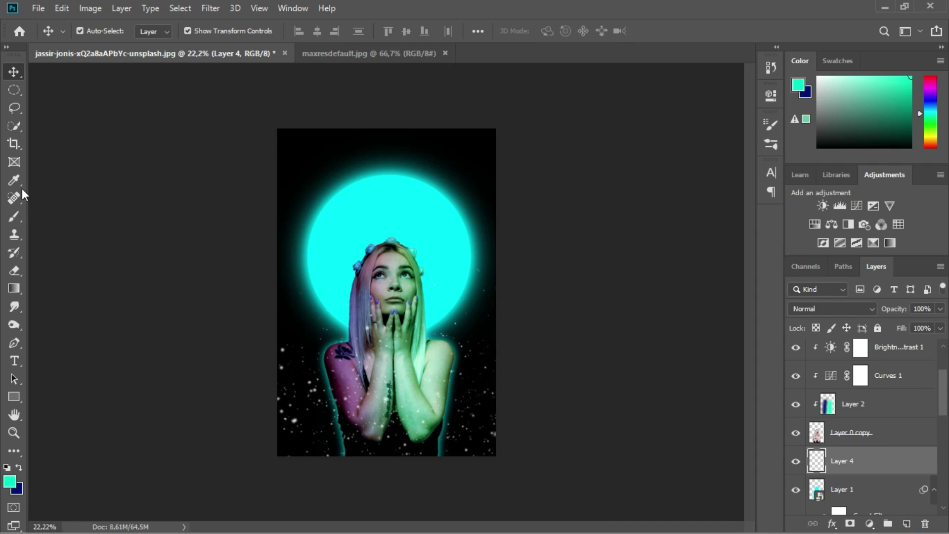
click(14, 361)
click(402, 144)
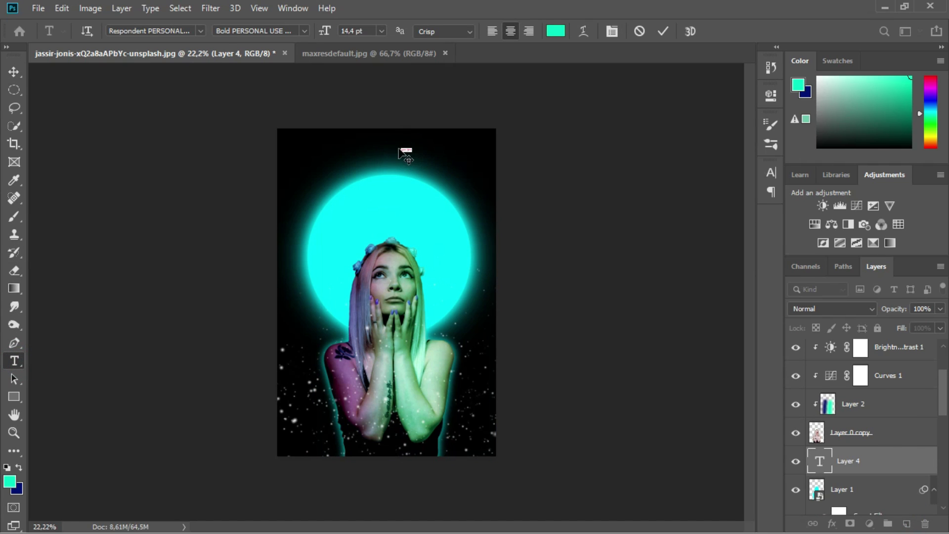
click(14, 72)
key(ctrl+t)
drag(488, 102, 554, 104)
drag(477, 126, 406, 203)
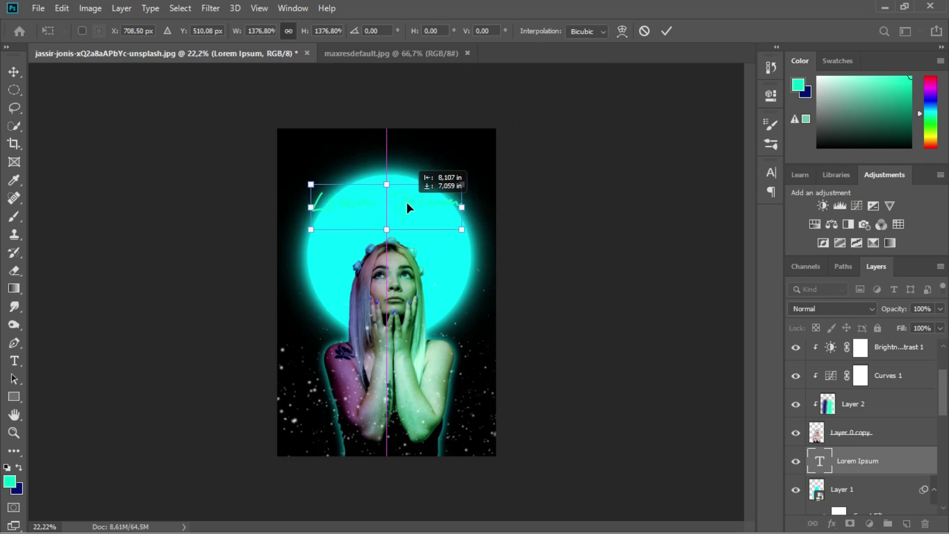
Step: Replace the placeholder with 'Rebells' in white
double_click(830, 467)
click(555, 31)
click(474, 222)
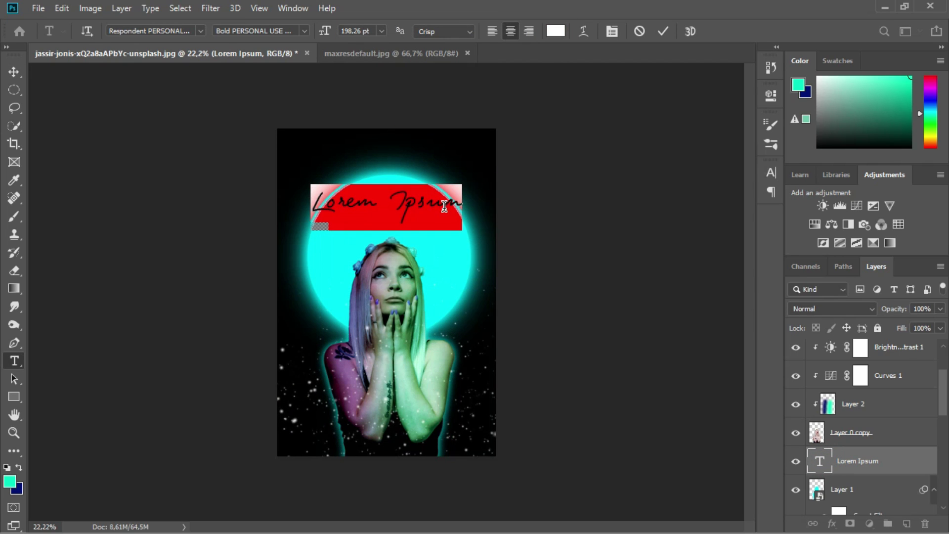
text(Rebells)
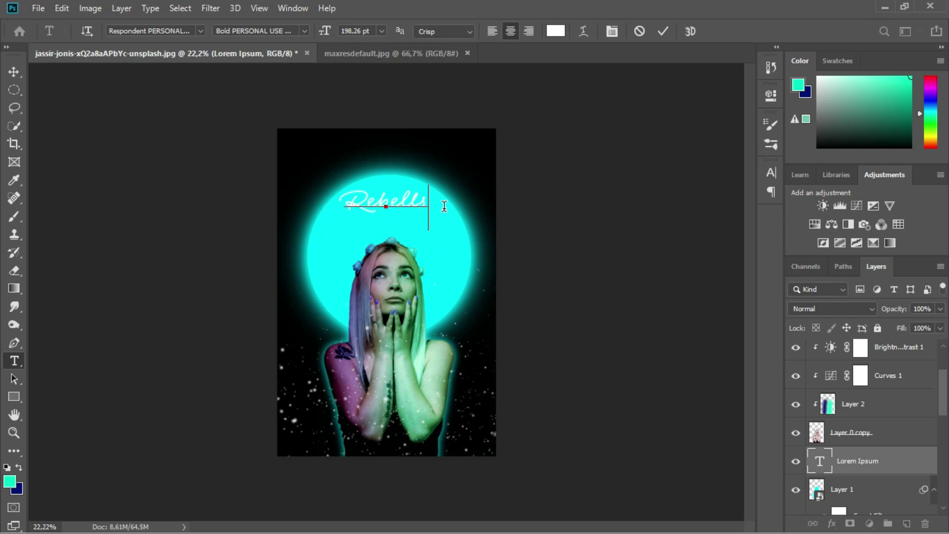
click(14, 71)
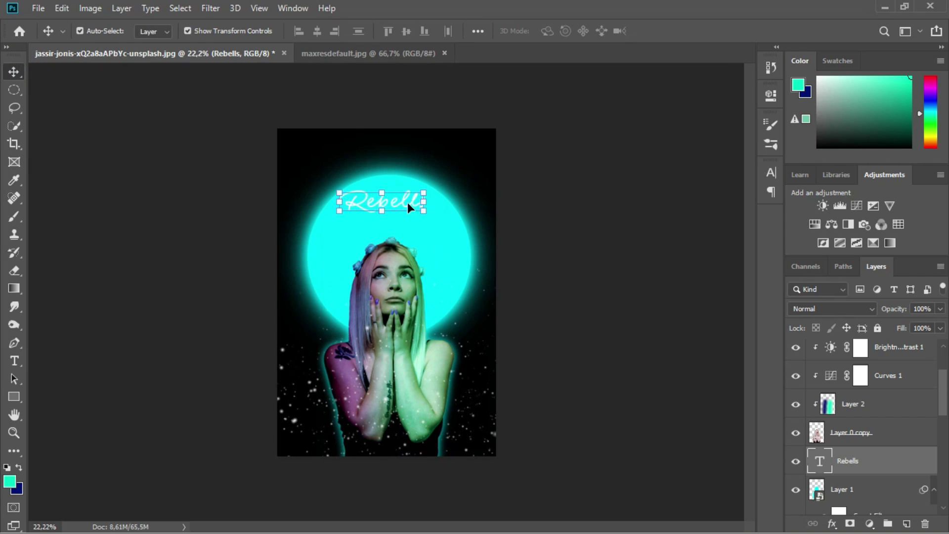
Step: Move the Rebells layer to the top of the stack and place it just above the woman's head
drag(407, 203, 416, 274)
drag(869, 460, 892, 338)
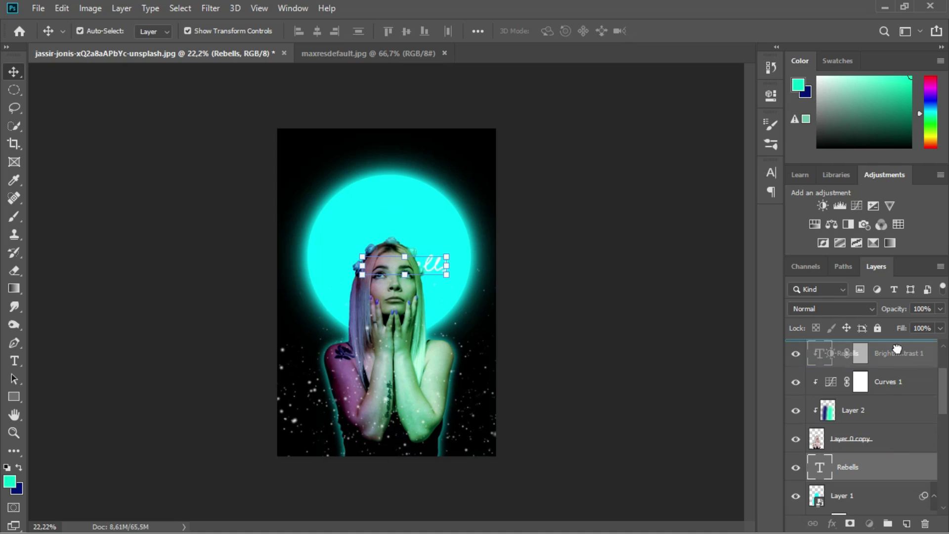
mouse_move(403, 267)
mouse_down()
mouse_move(395, 364)
mouse_move(391, 262)
mouse_up()
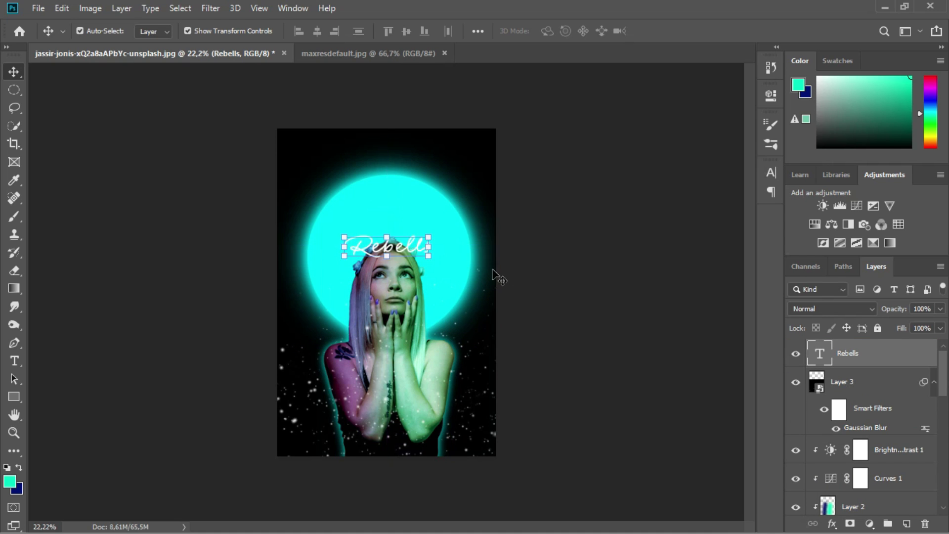
click(878, 388)
scroll(880, 405, down, 3)
click(887, 437)
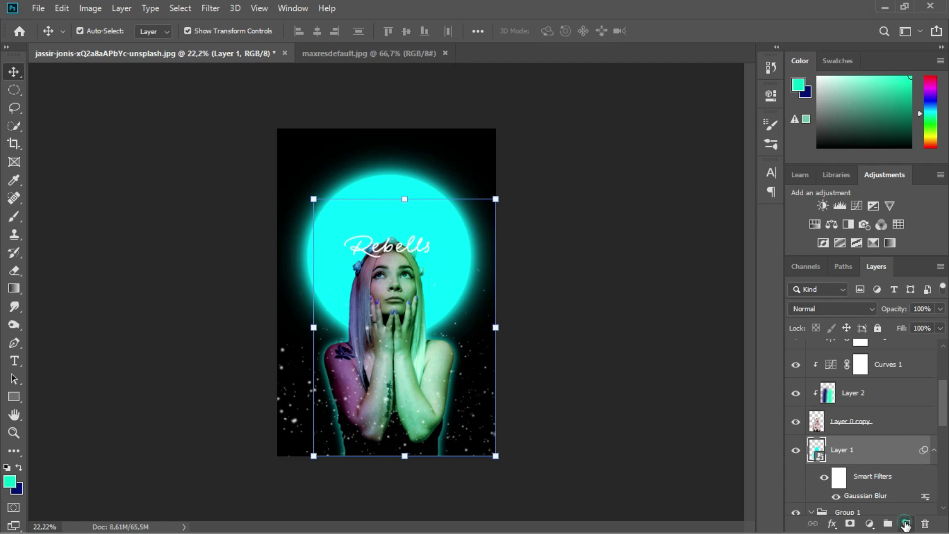
Step: Add Gotham Black placeholder text, enlarged to span the top of the circle
click(905, 524)
click(14, 361)
click(352, 154)
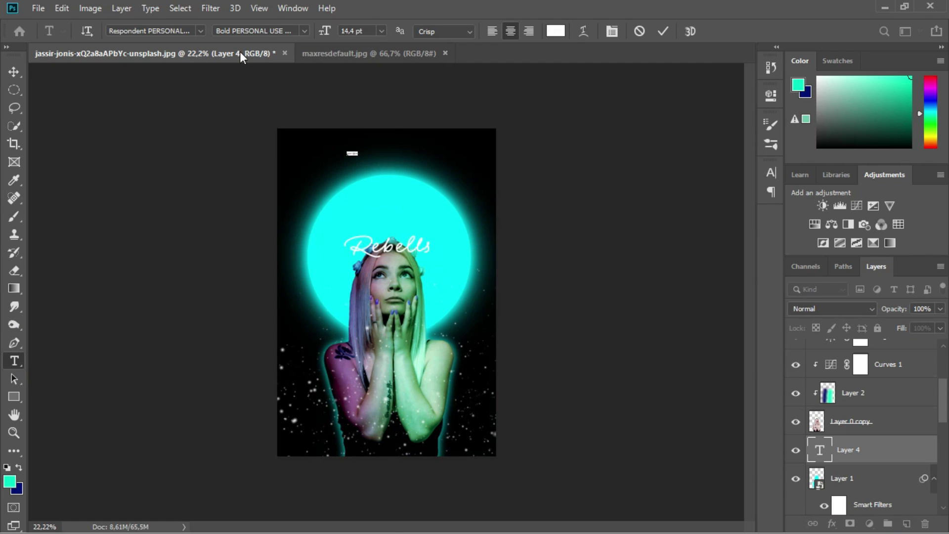
click(200, 31)
click(197, 85)
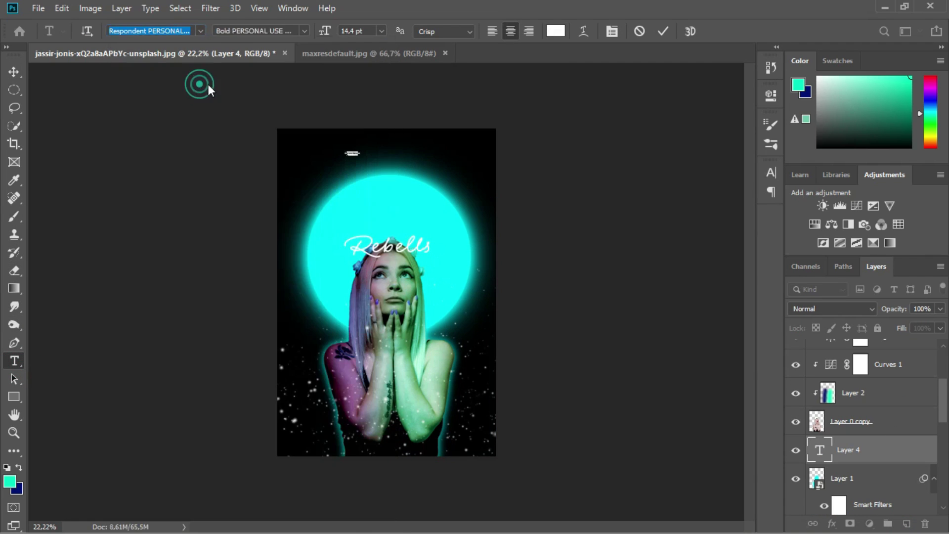
click(14, 72)
key(ctrl+t)
drag(363, 153, 525, 148)
drag(465, 148, 417, 197)
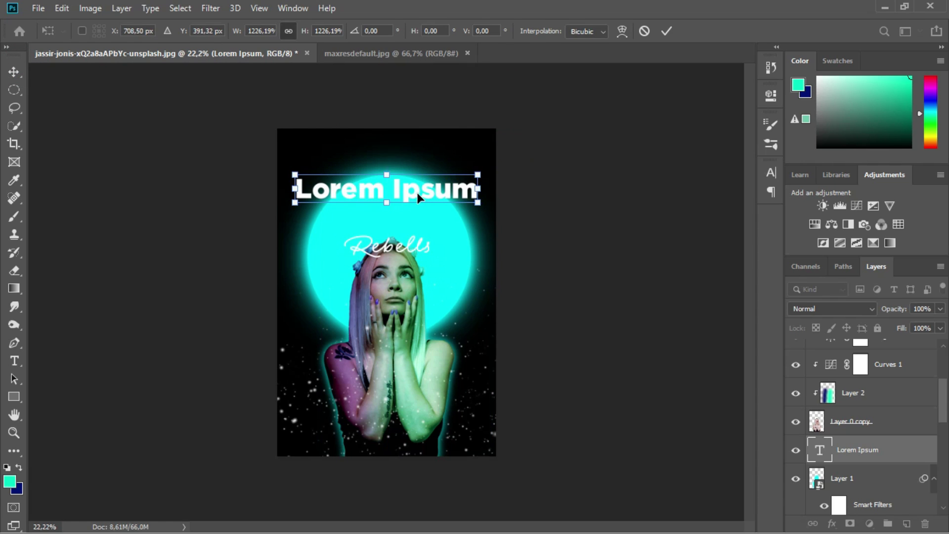
key(Return)
Step: Retype the text as RETRO, scale it to about 188%, and Alt-drag a duplicate just below
double_click(820, 449)
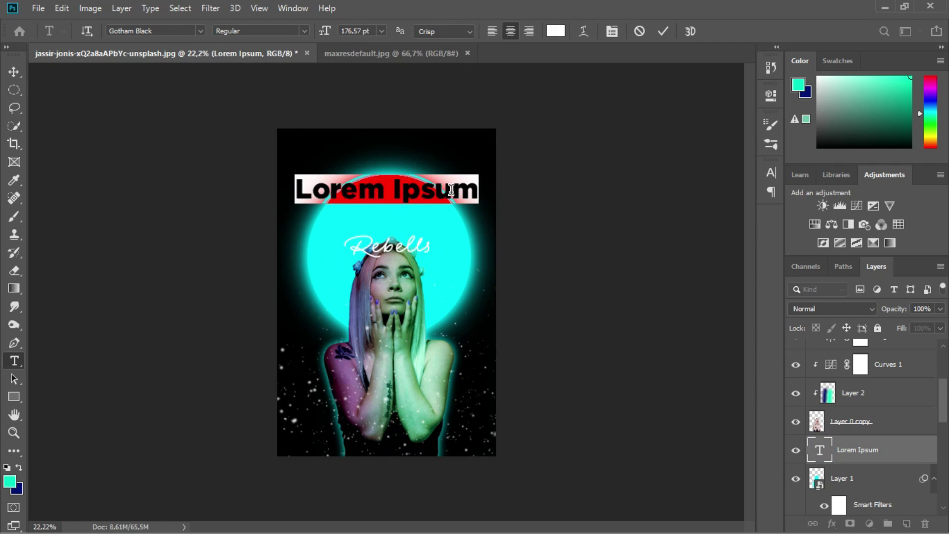
text(RETRO)
click(662, 31)
key(ctrl+t)
mouse_move(436, 177)
mouse_down()
mouse_move(497, 154)
mouse_move(423, 191)
mouse_up()
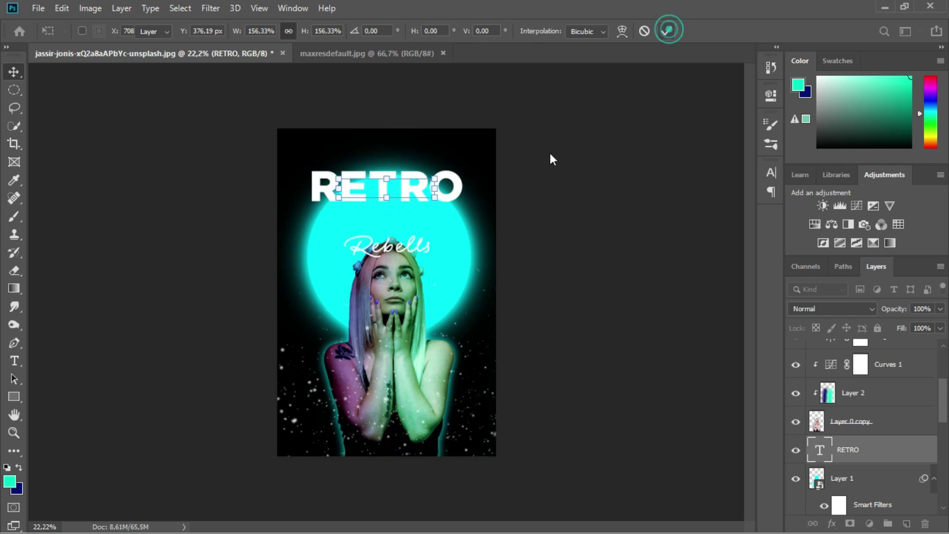
key(Return)
key(ctrl+plus)
key(ctrl+plus)
drag(459, 137, 458, 196)
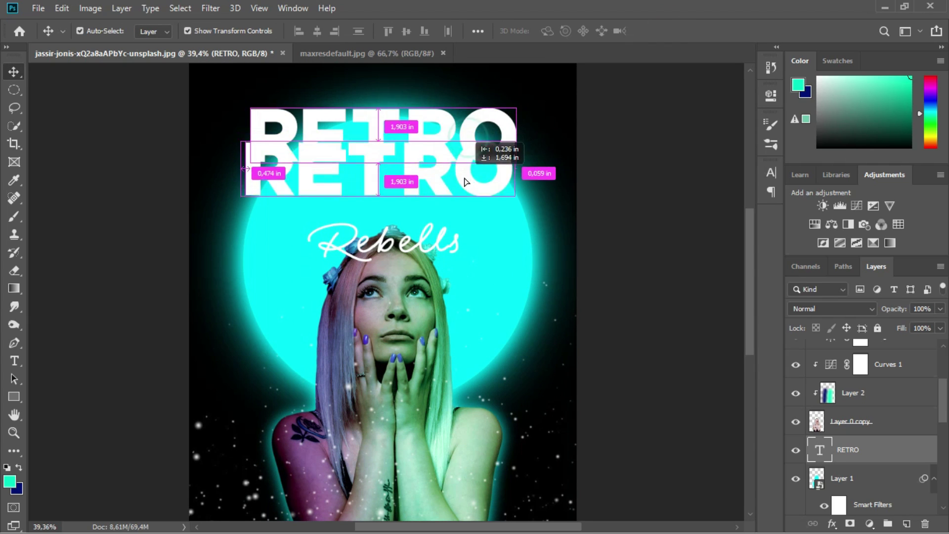
Step: Give RETRO copy a Stroke with Fill Opacity 0 and move the outline lower on the circle
right_click(871, 451)
click(724, 19)
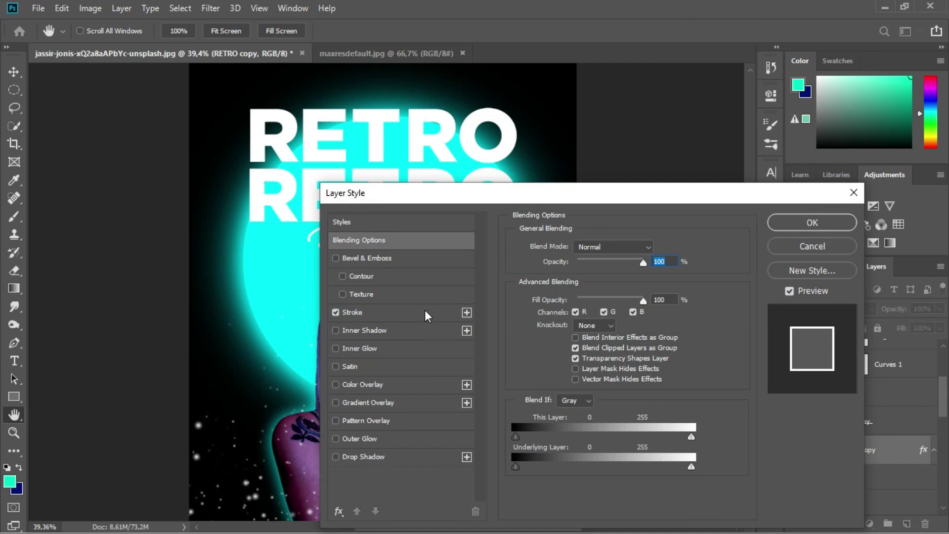
click(425, 312)
click(384, 240)
drag(642, 303, 576, 303)
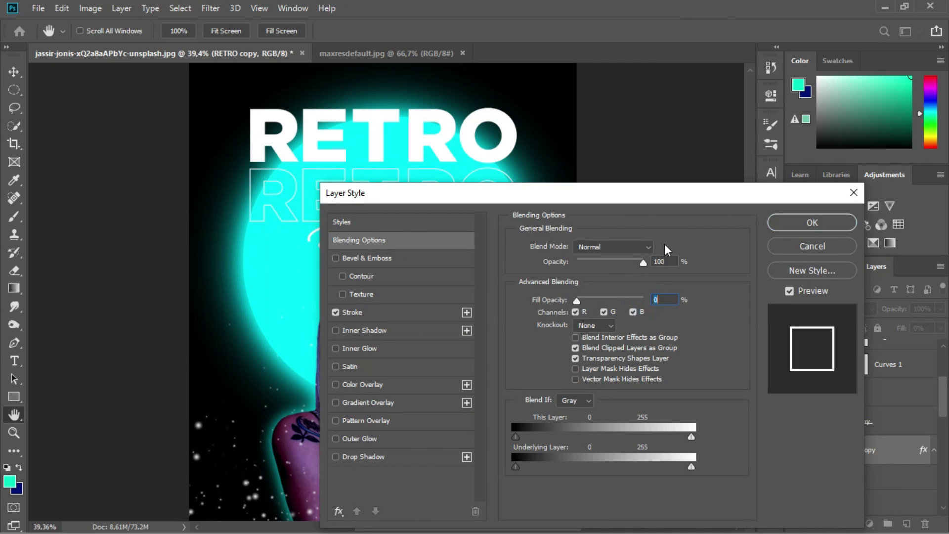
click(351, 310)
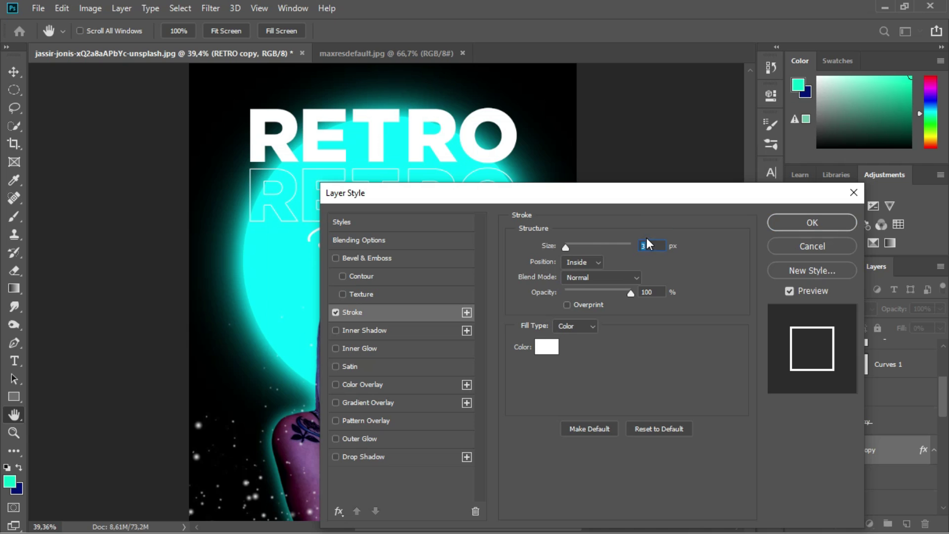
click(810, 222)
drag(446, 200, 474, 258)
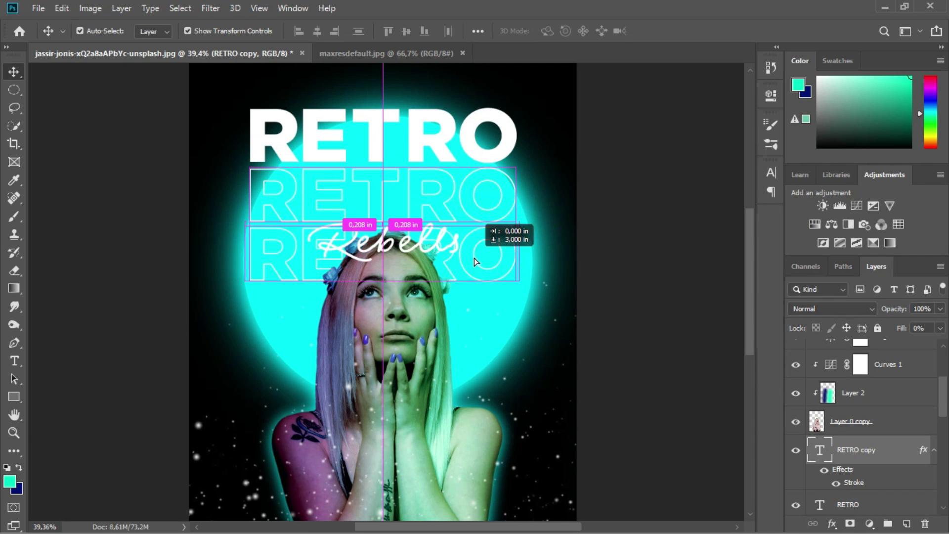
Step: Move the Rebells script down over the girl's hands and select RETRO copy 2
click(421, 247)
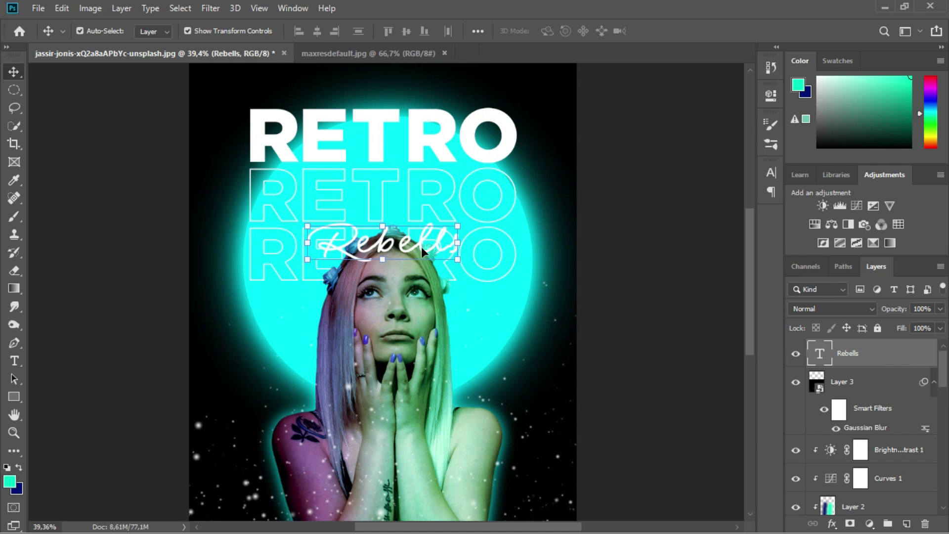
drag(421, 247, 422, 368)
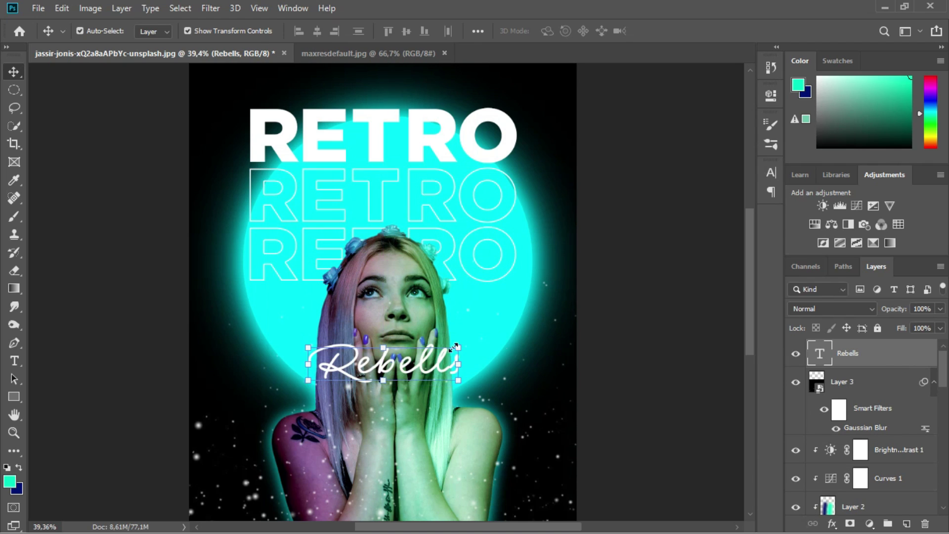
scroll(858, 429, down, 3)
click(877, 452)
scroll(871, 475, down, 3)
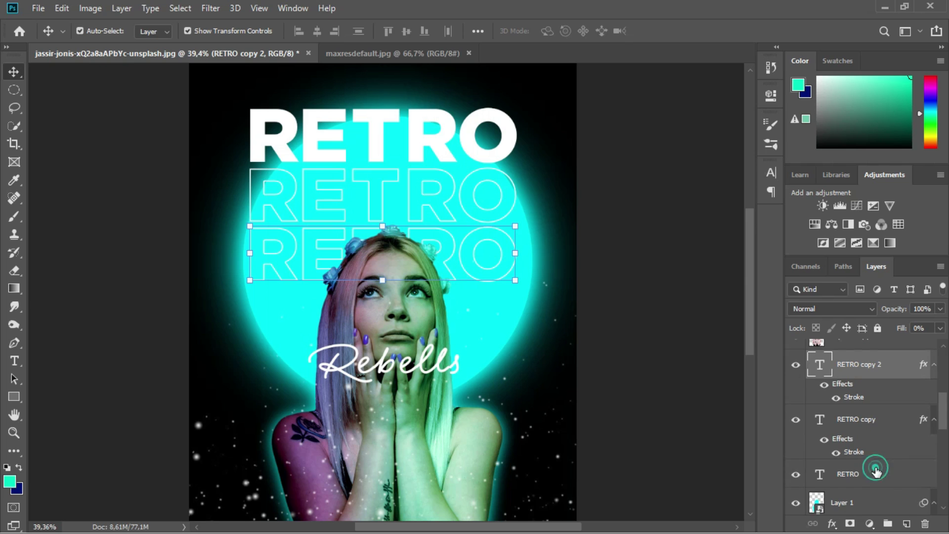
Step: Group the three RETRO titles and skew the group slightly upward to the right
shift+click(875, 469)
key(ctrl+g)
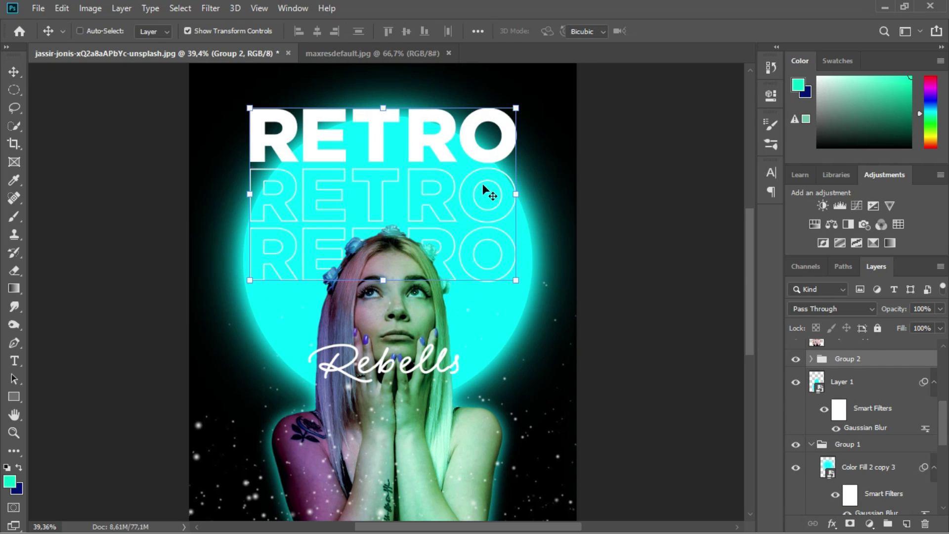
key(ctrl+t)
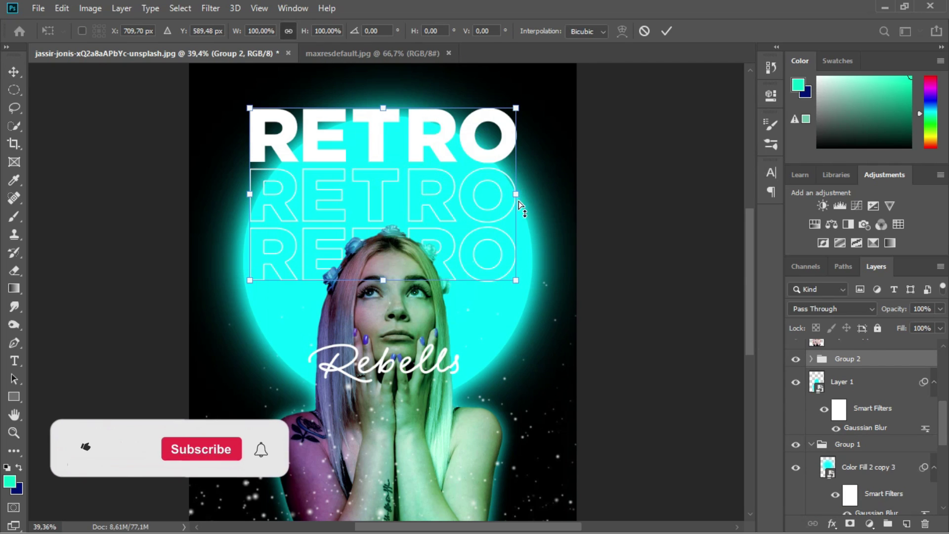
drag(515, 194, 525, 178)
click(666, 30)
Step: Fade the Layer 3 overlay to 46% fill
scroll(385, 291, down, 2)
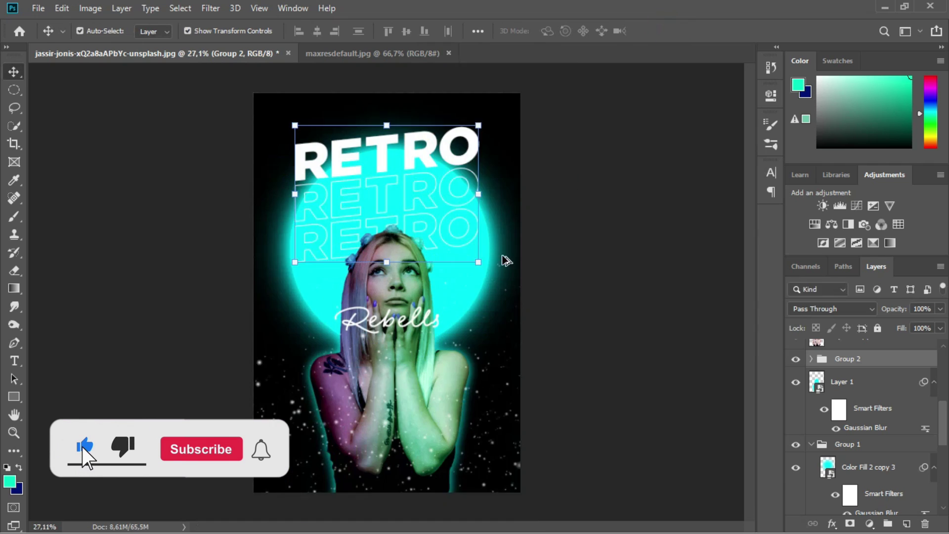
scroll(385, 292, down, 2)
scroll(860, 413, up, 2)
scroll(860, 413, up, 3)
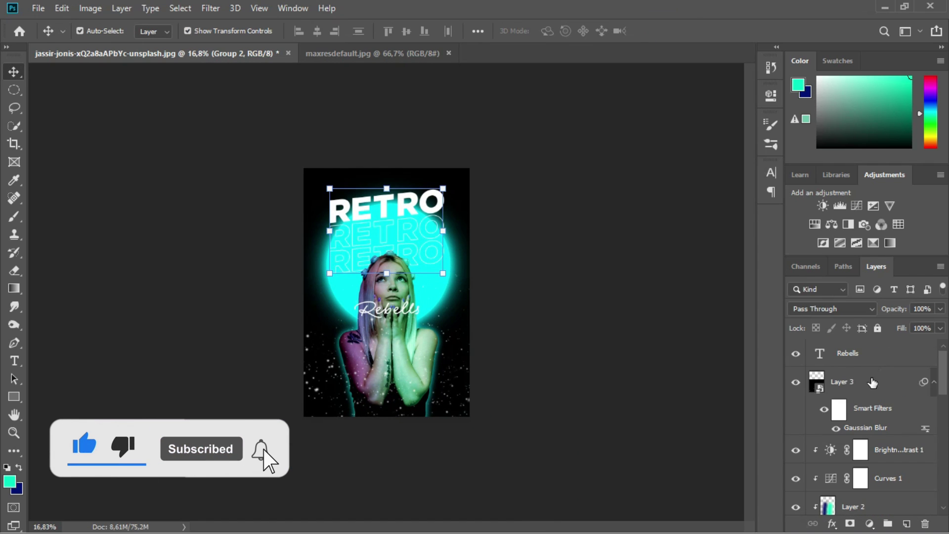
click(842, 381)
click(939, 327)
drag(928, 342, 913, 349)
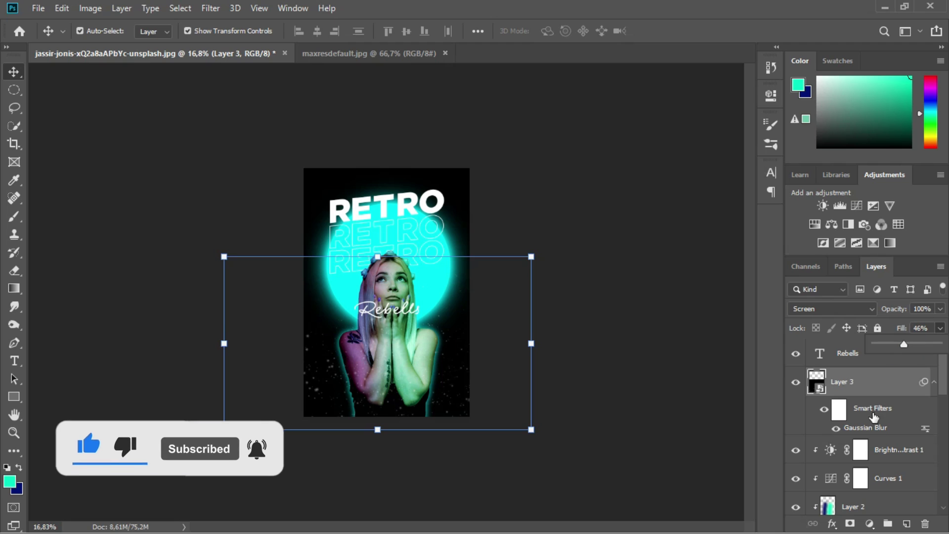
Step: Move the Rebells script down near the bottom of the poster
click(890, 355)
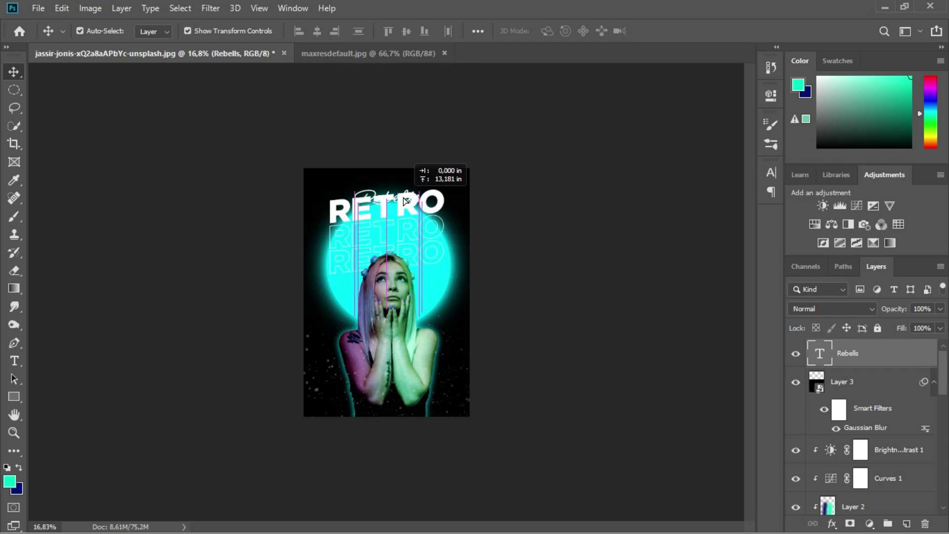
drag(403, 312, 402, 373)
click(888, 397)
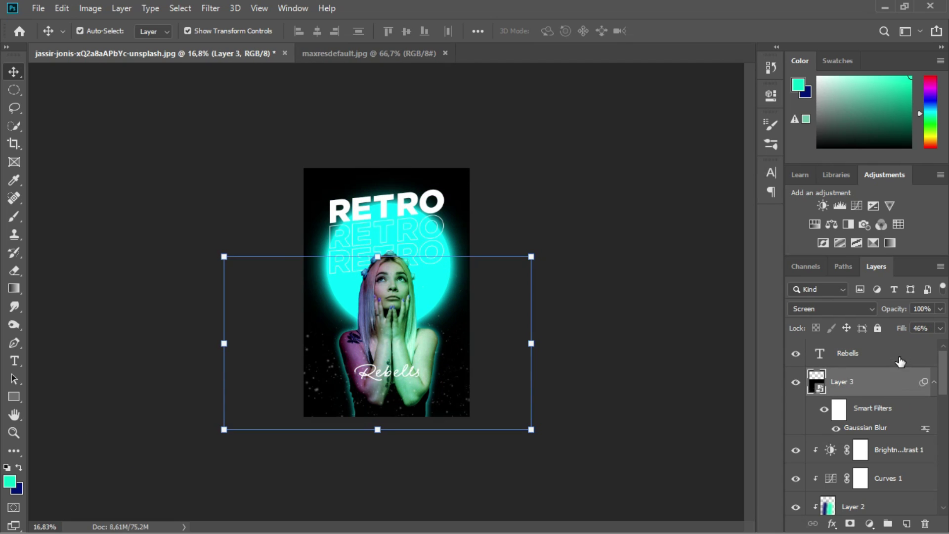
click(895, 355)
click(869, 523)
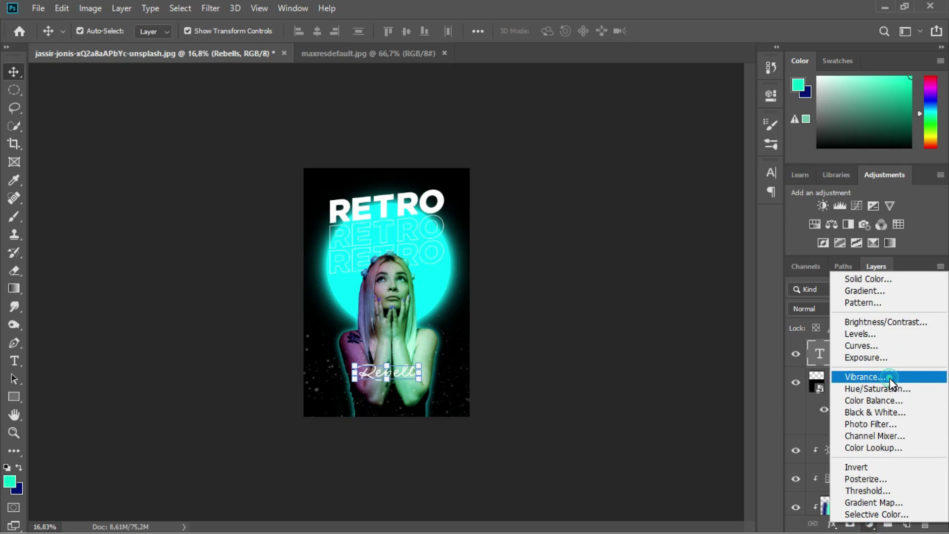
Step: Add a Vibrance adjustment layer with vibrance raised to +54
click(888, 378)
mouse_move(672, 150)
mouse_down()
mouse_move(701, 162)
mouse_move(666, 178)
mouse_up()
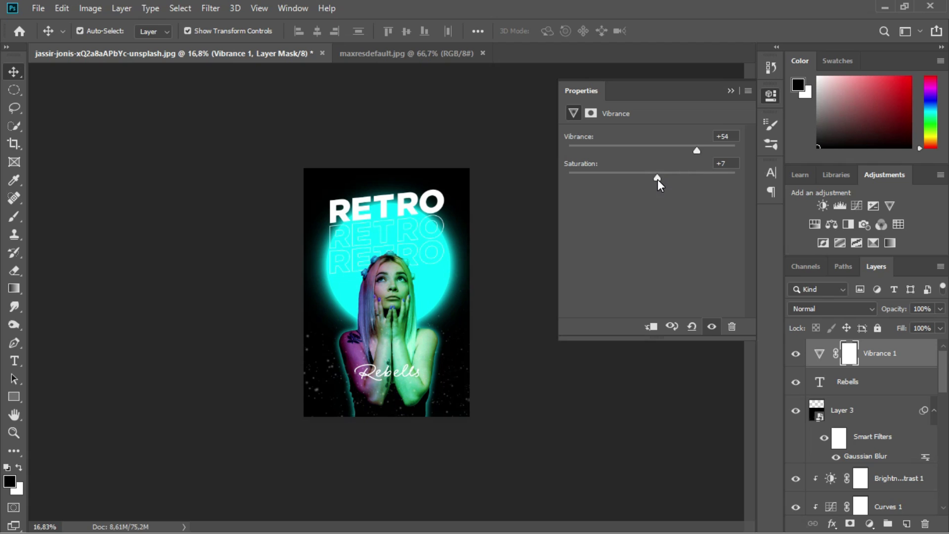
click(730, 92)
key(ctrl+0)
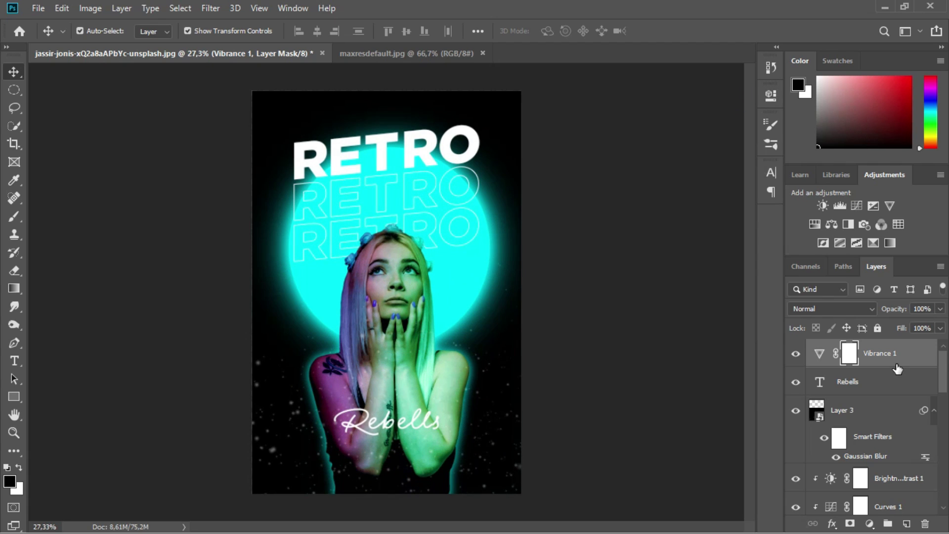
Step: Stamp all visible layers into a new Layer 4 and add 2% Gaussian noise
key(ctrl+shift+alt+e)
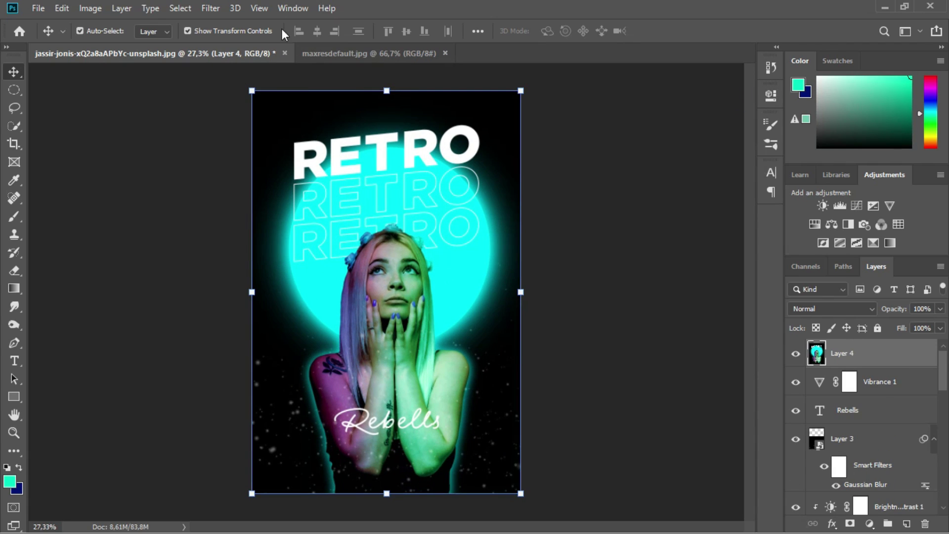
click(211, 8)
click(431, 202)
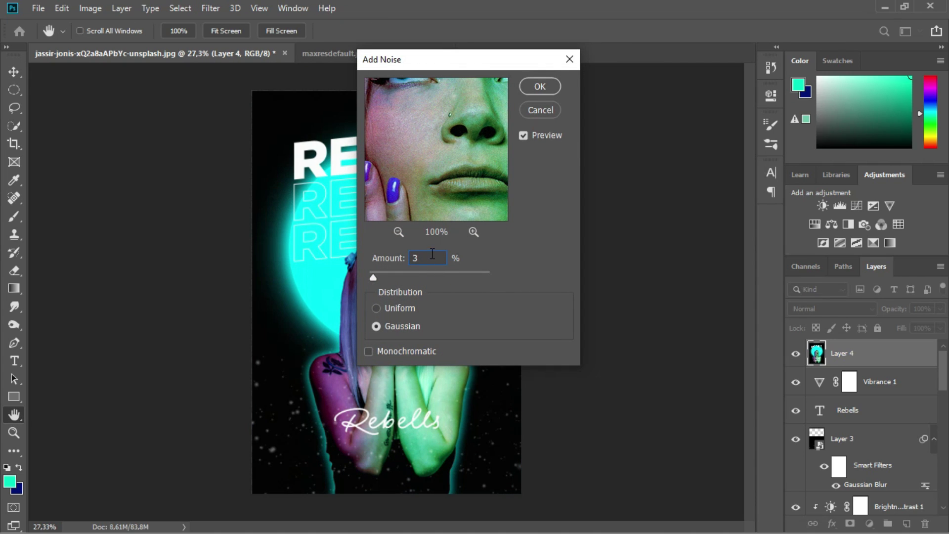
click(539, 86)
scroll(405, 385, up, 3)
scroll(400, 321, up, 4)
scroll(400, 321, down, 5)
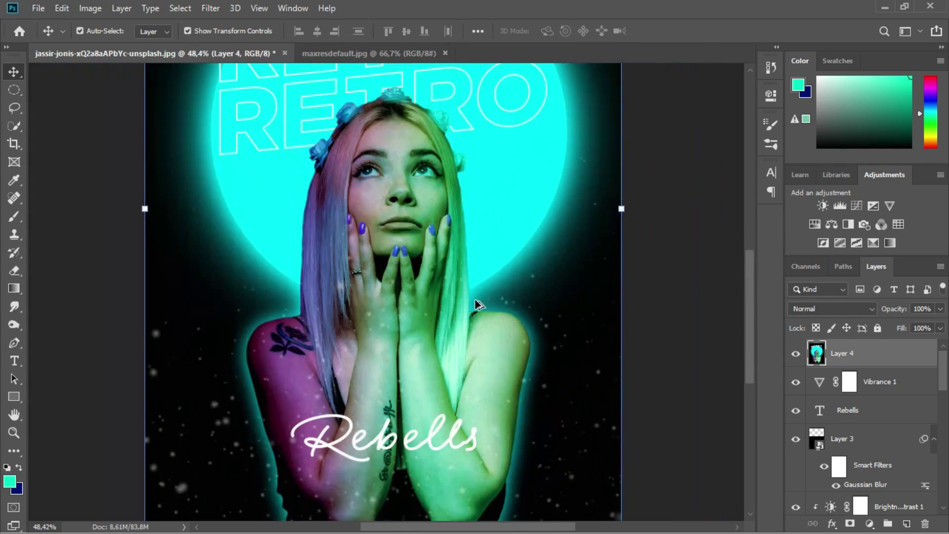
scroll(400, 321, down, 2)
right_click(874, 356)
Step: Apply a Camera Raw vignette to Layer 4 with Amount -85 and Midpoint 42
click(210, 8)
key(Escape)
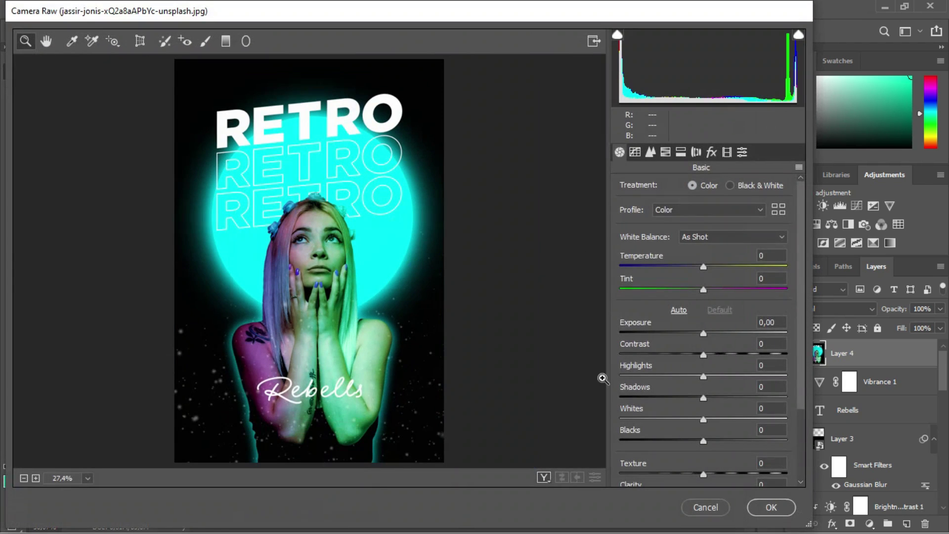
click(710, 153)
drag(705, 333, 645, 332)
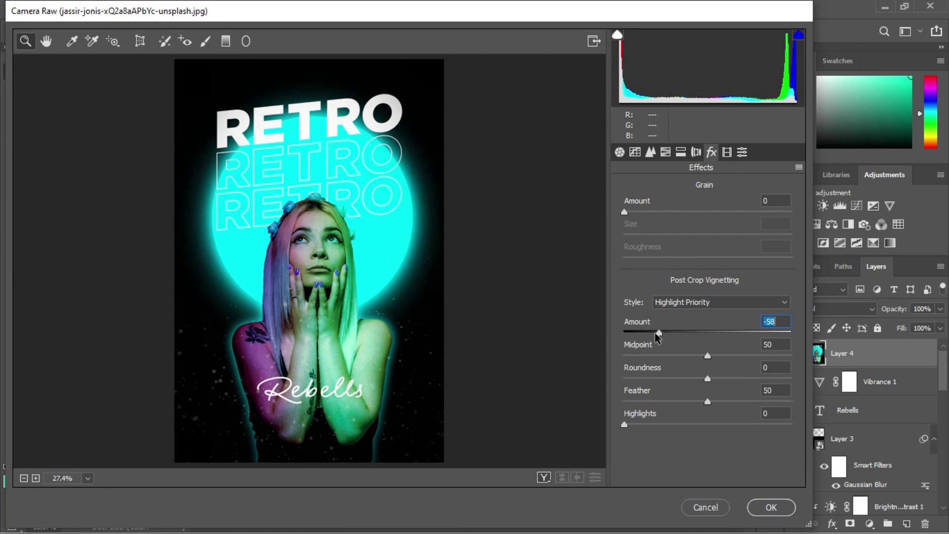
drag(707, 355, 694, 356)
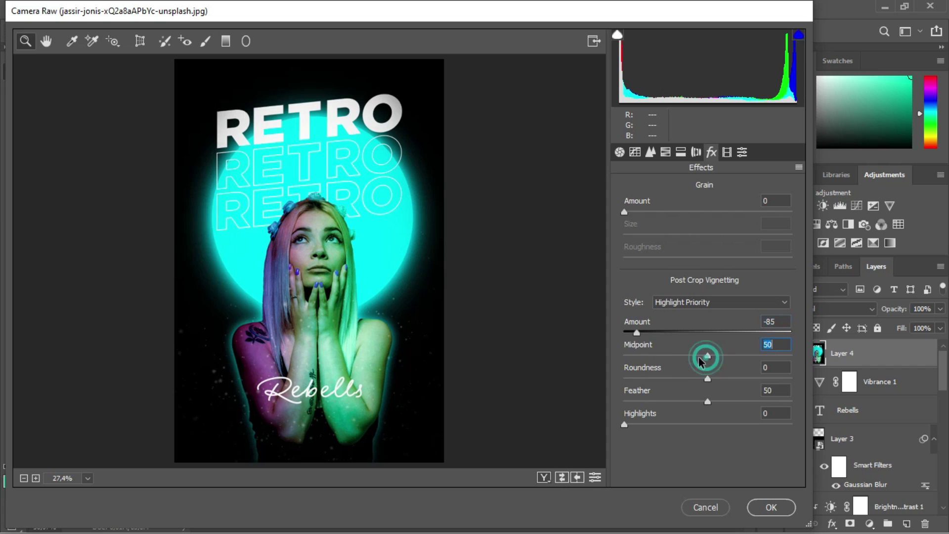
Step: Grade Layer 4: Temperature -8, Contrast +38, Shadows +15, Whites +35, Texture +13, Clarity +20
click(619, 151)
drag(703, 266, 710, 291)
mouse_move(704, 333)
mouse_down()
mouse_move(733, 354)
mouse_move(700, 321)
mouse_up()
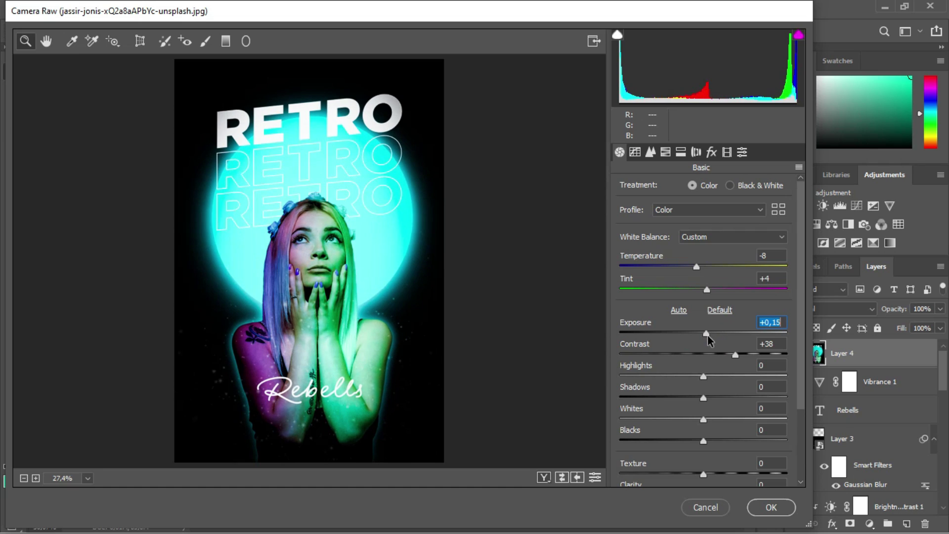
drag(703, 377, 733, 421)
scroll(708, 439, down, 3)
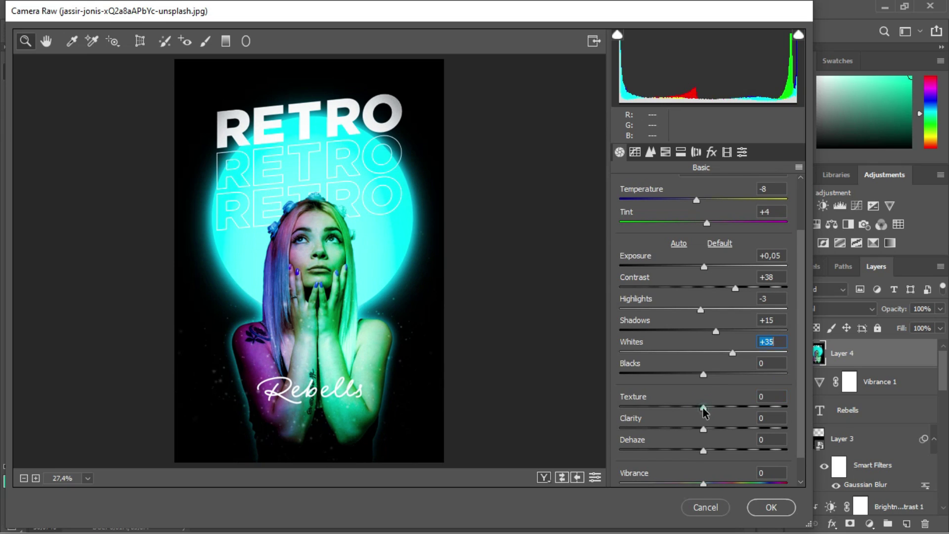
mouse_move(708, 427)
mouse_down()
mouse_move(721, 427)
mouse_move(711, 453)
mouse_up()
scroll(760, 420, down, 1)
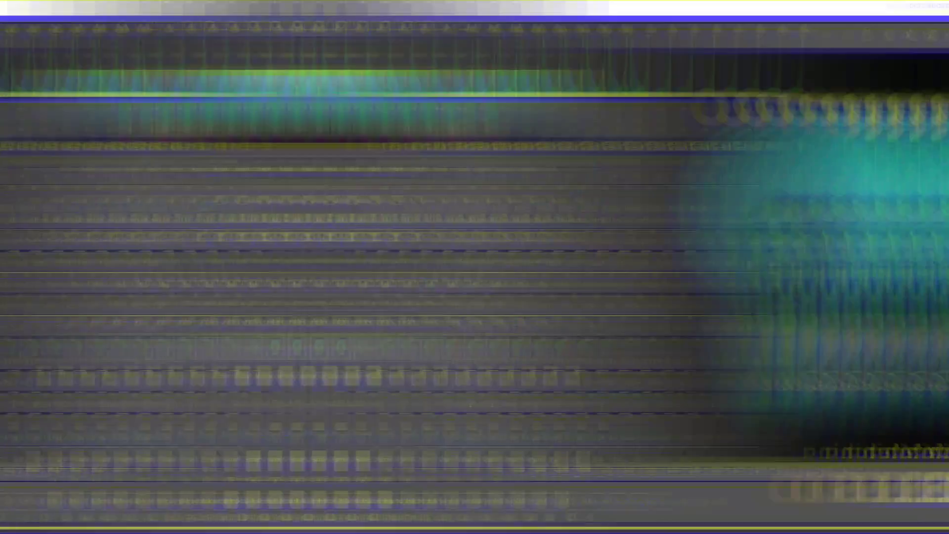